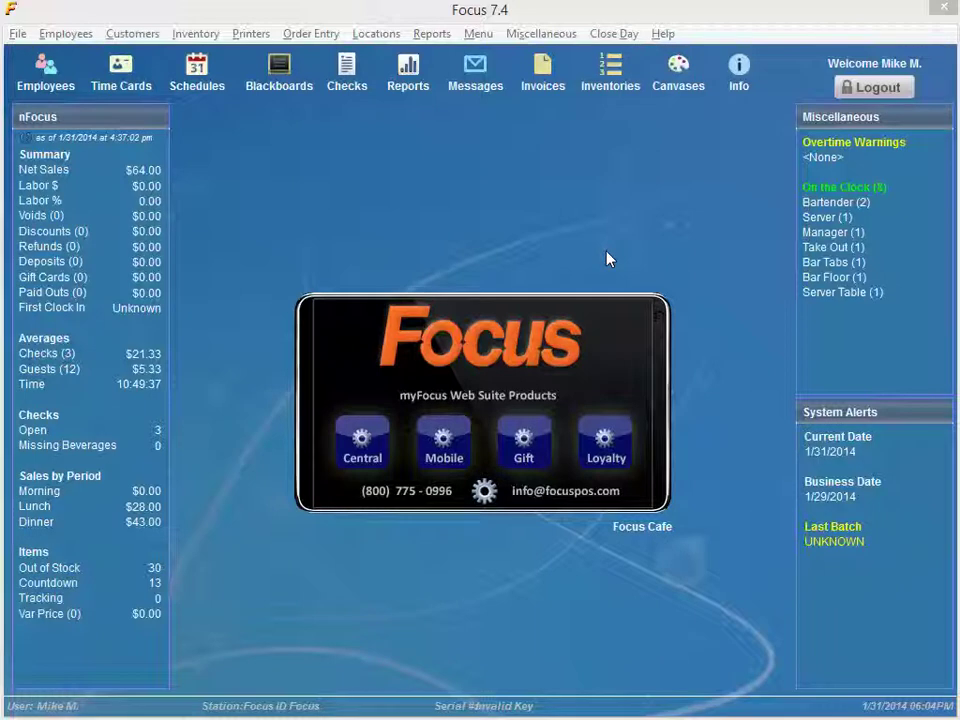
Open the Timekeeping page of the Miscellaneous General settings
click(538, 40)
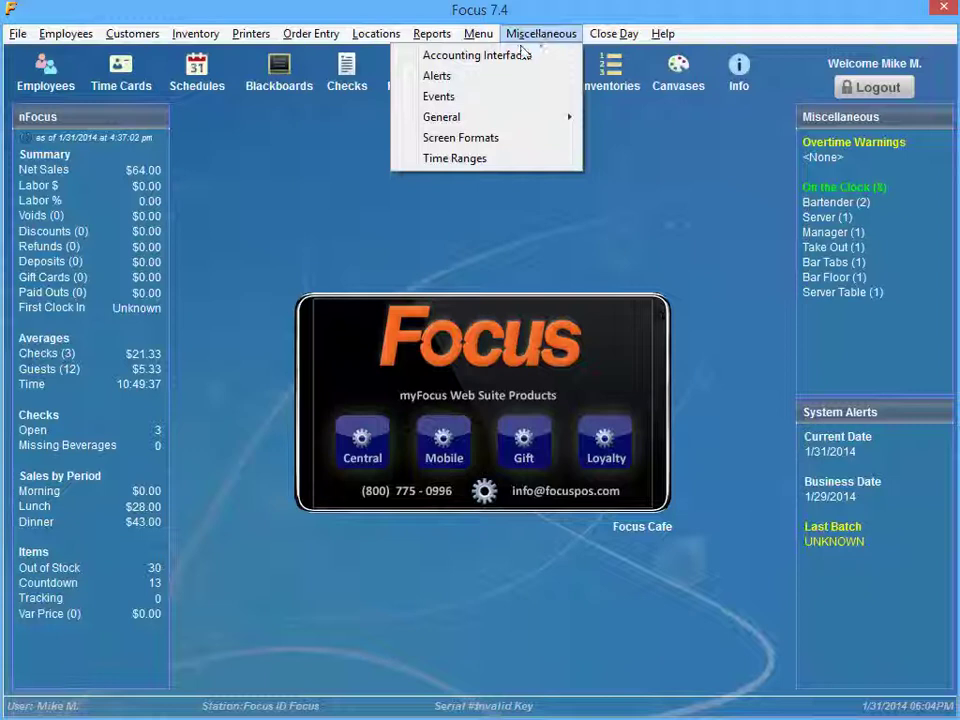
mouse_move(530, 117)
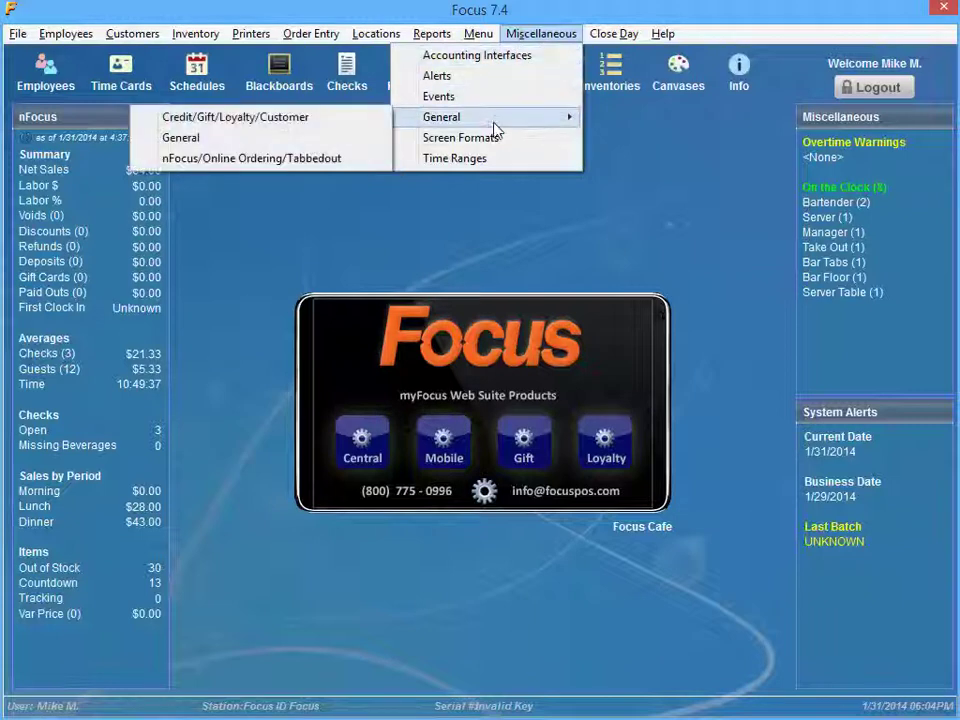
click(326, 140)
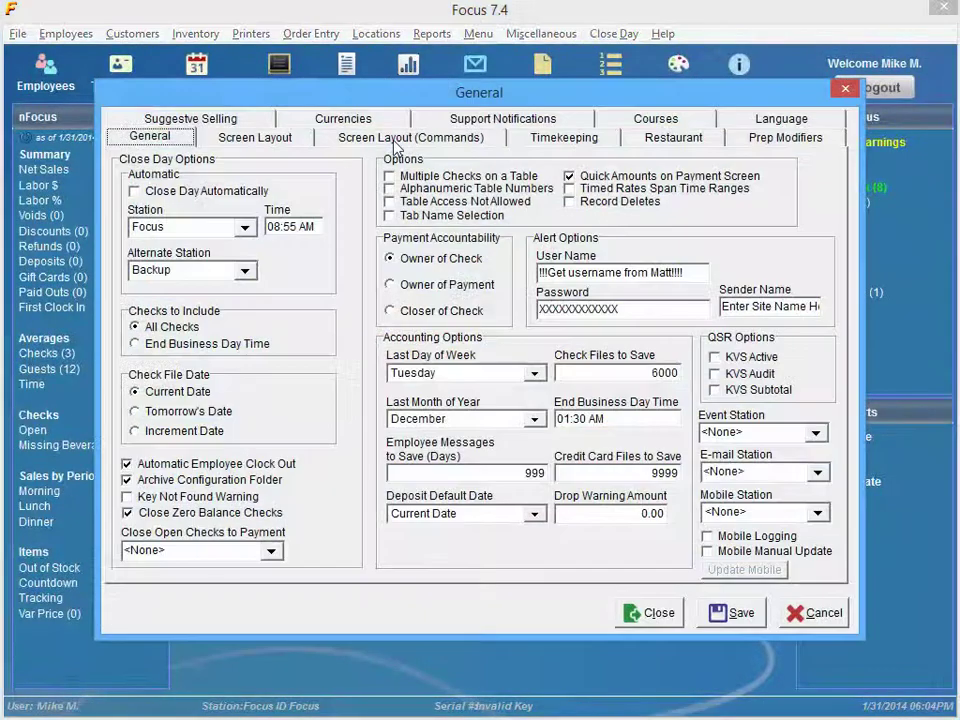
click(548, 140)
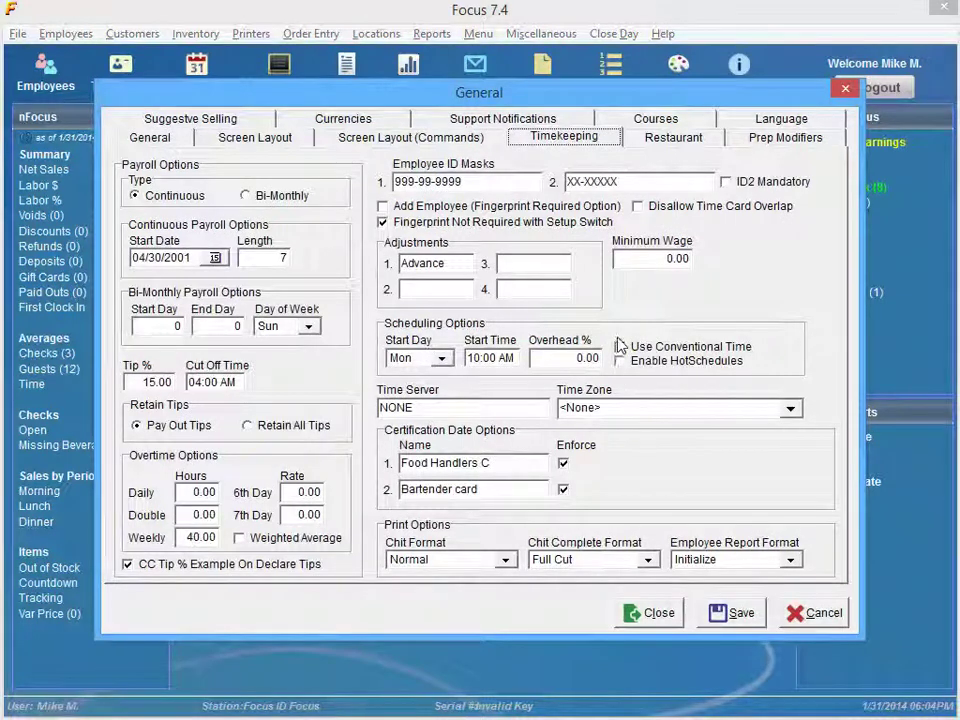
Set schedule Start Day to Mon at 10:00 AM with conventional time kept on, and save
click(442, 358)
click(440, 392)
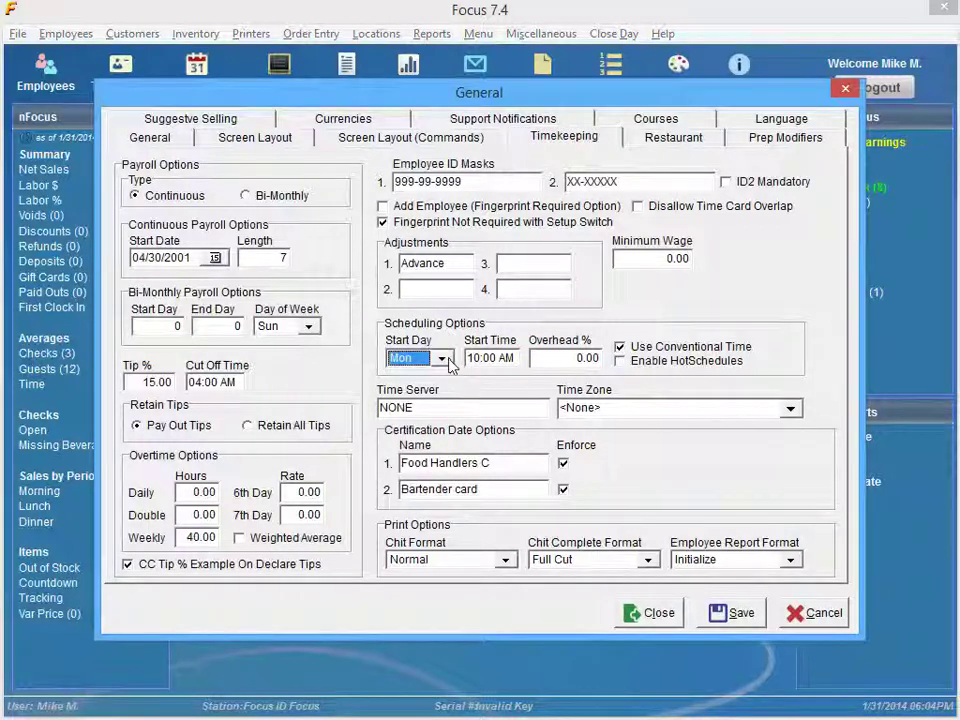
click(443, 358)
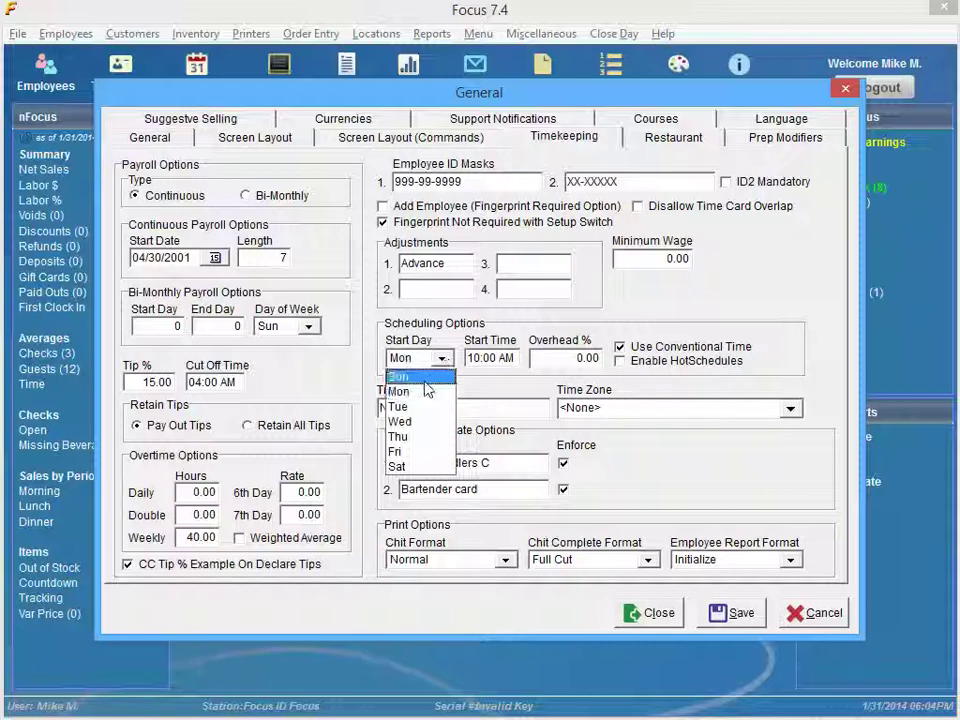
click(420, 376)
click(441, 358)
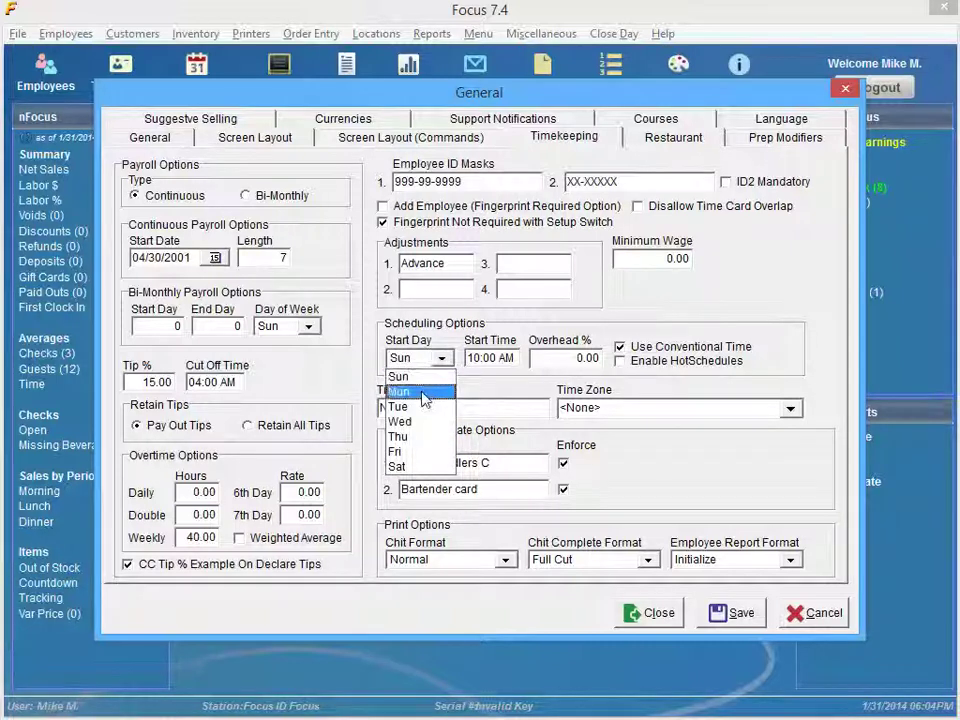
click(422, 391)
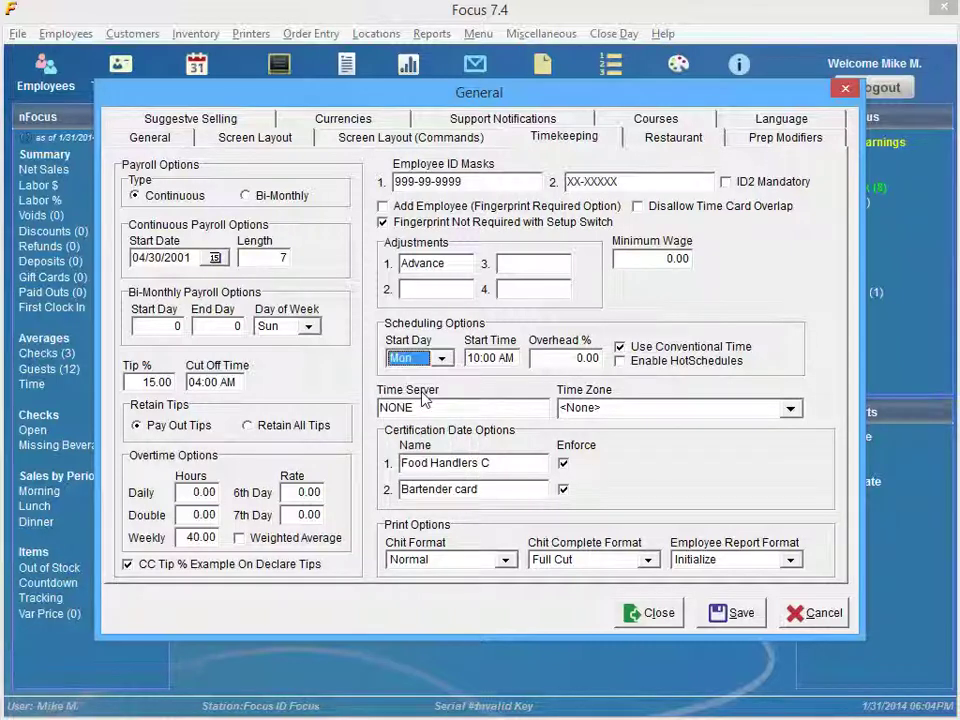
click(485, 358)
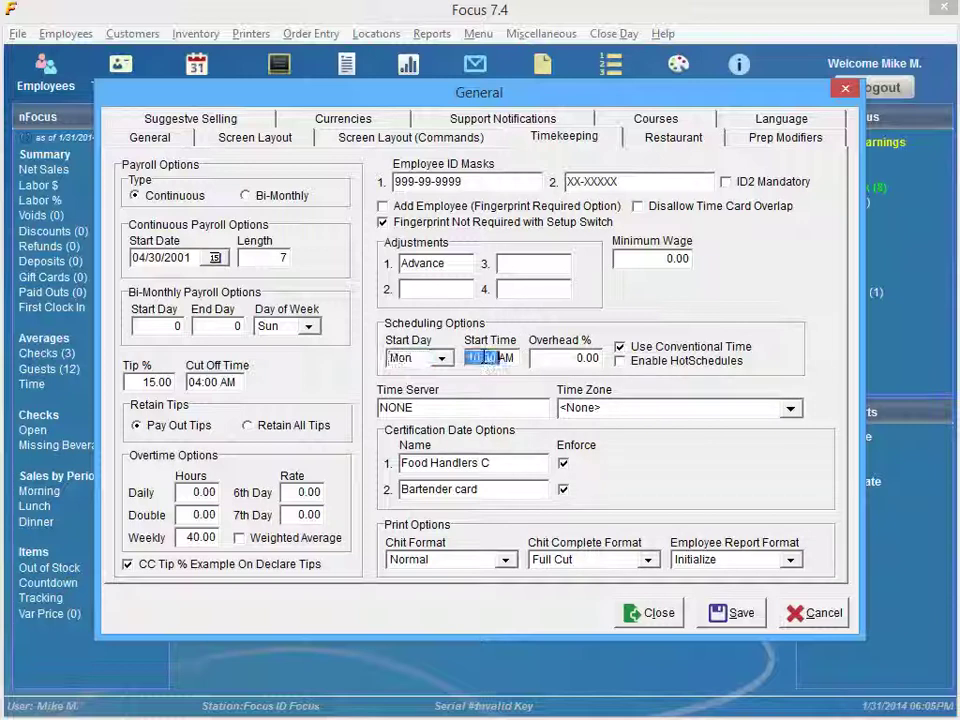
click(575, 360)
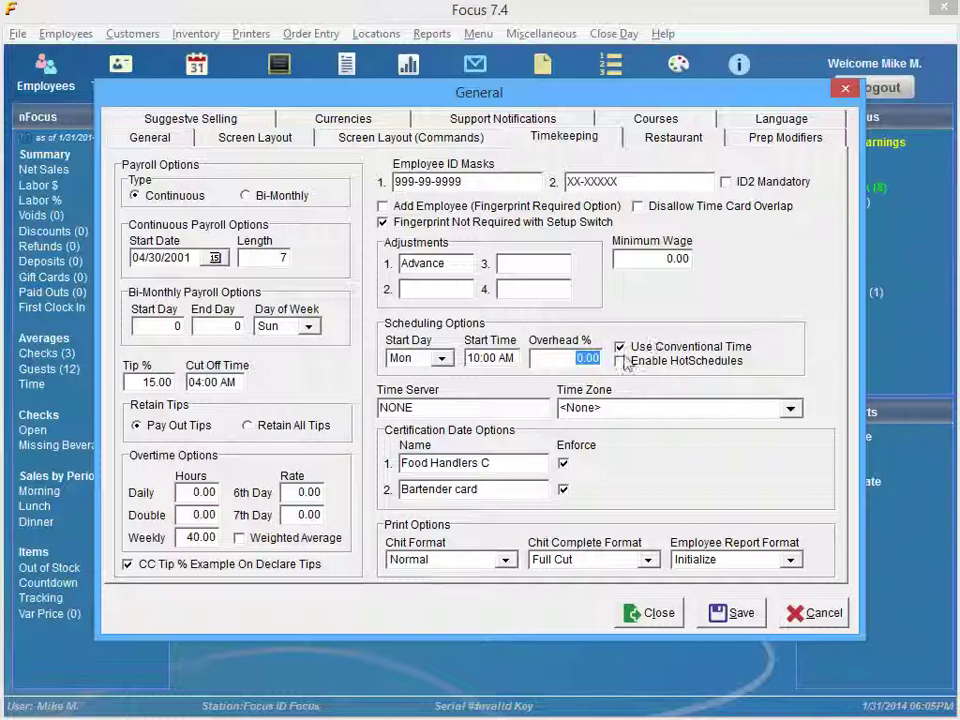
click(619, 348)
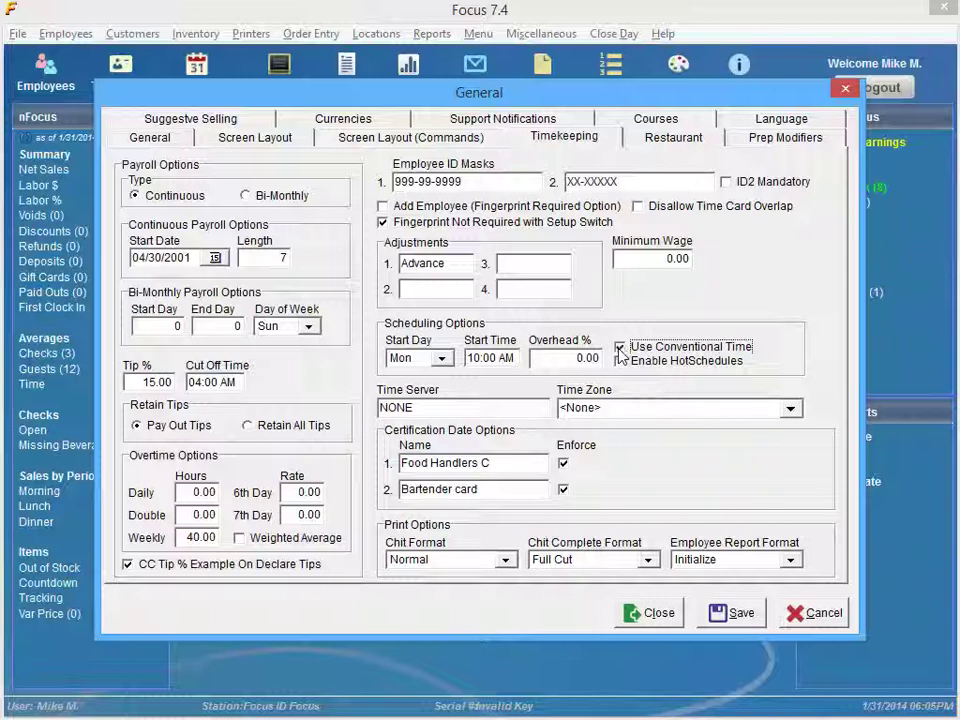
click(620, 348)
click(735, 613)
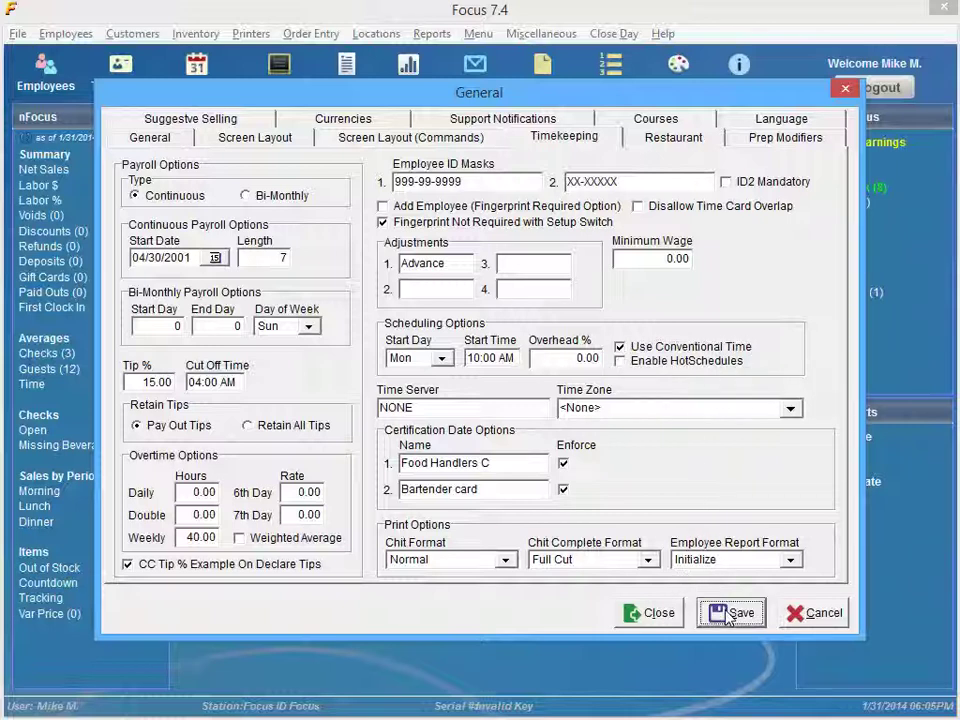
Create a new schedule with start date February 3, 2014, covering 02/03–02/09/2014
click(652, 614)
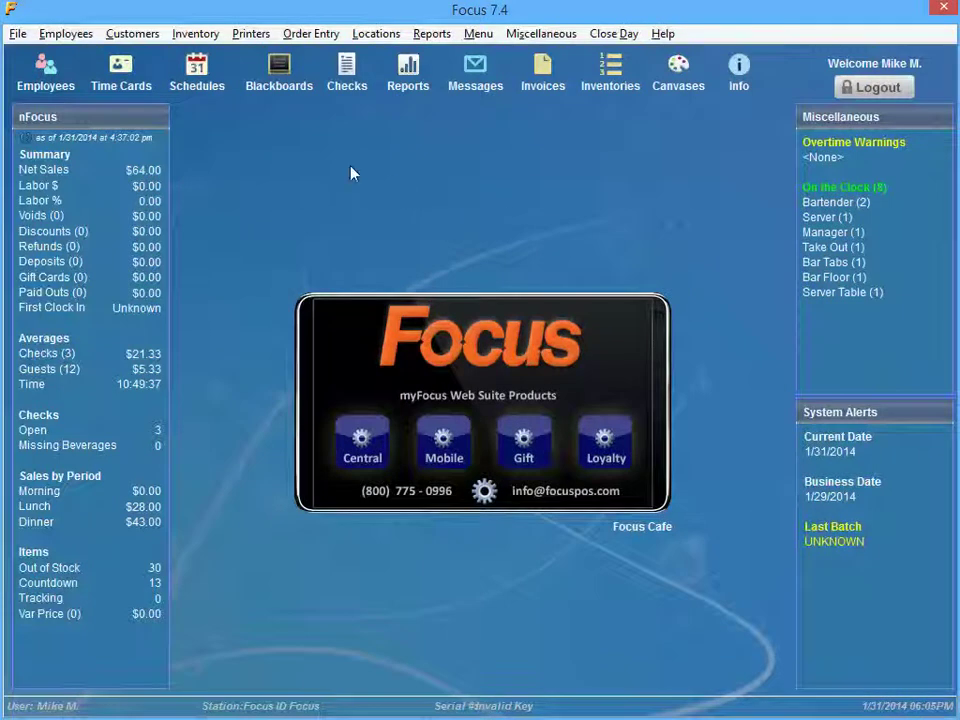
click(202, 78)
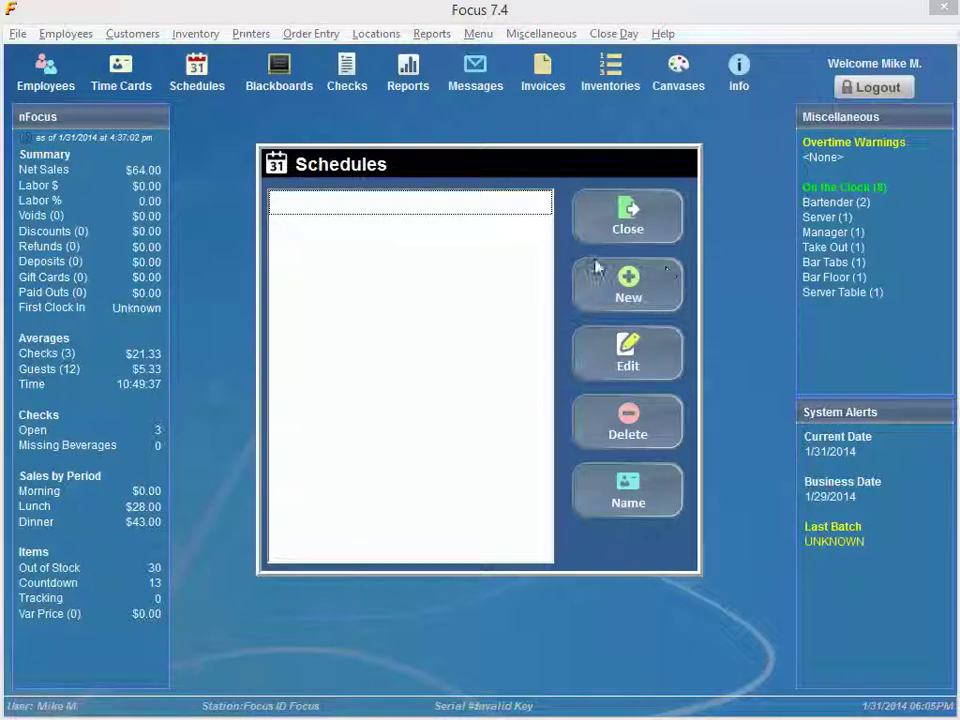
click(645, 288)
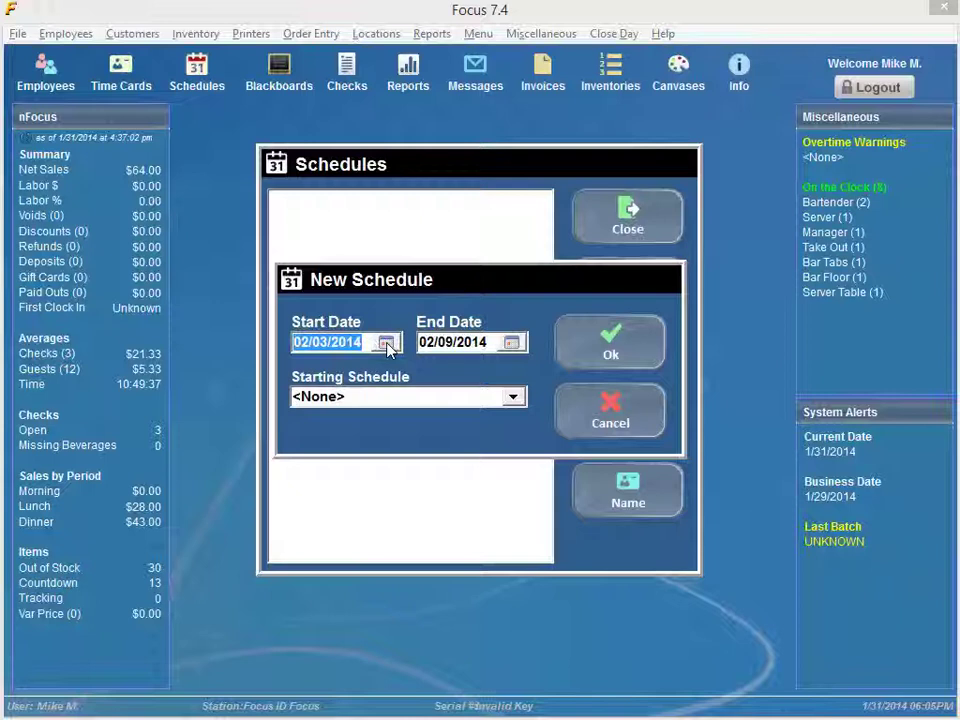
click(387, 343)
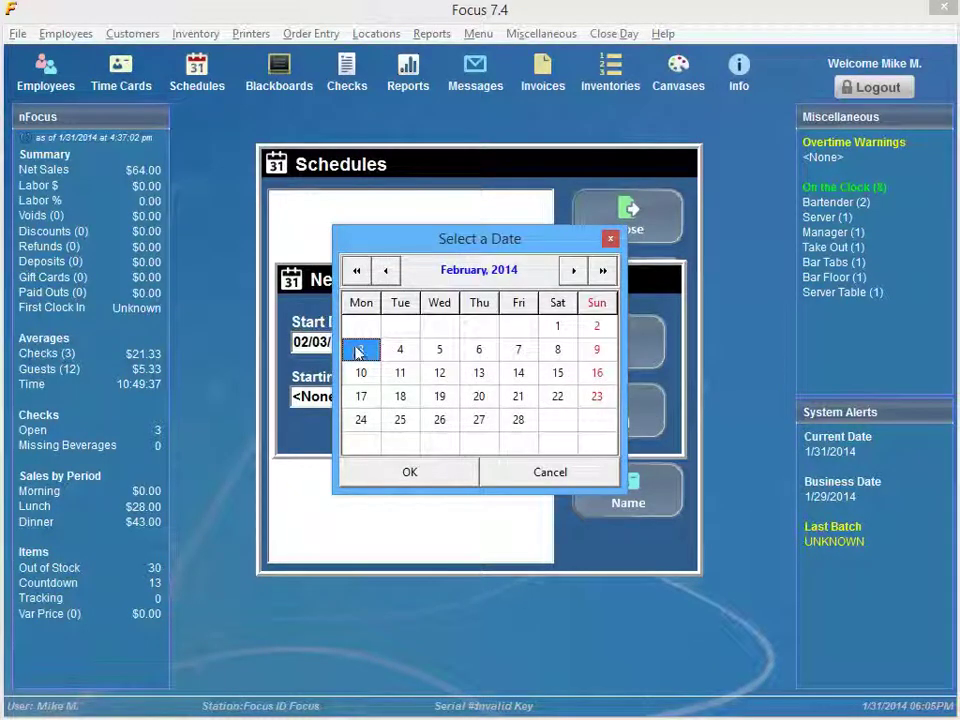
click(361, 349)
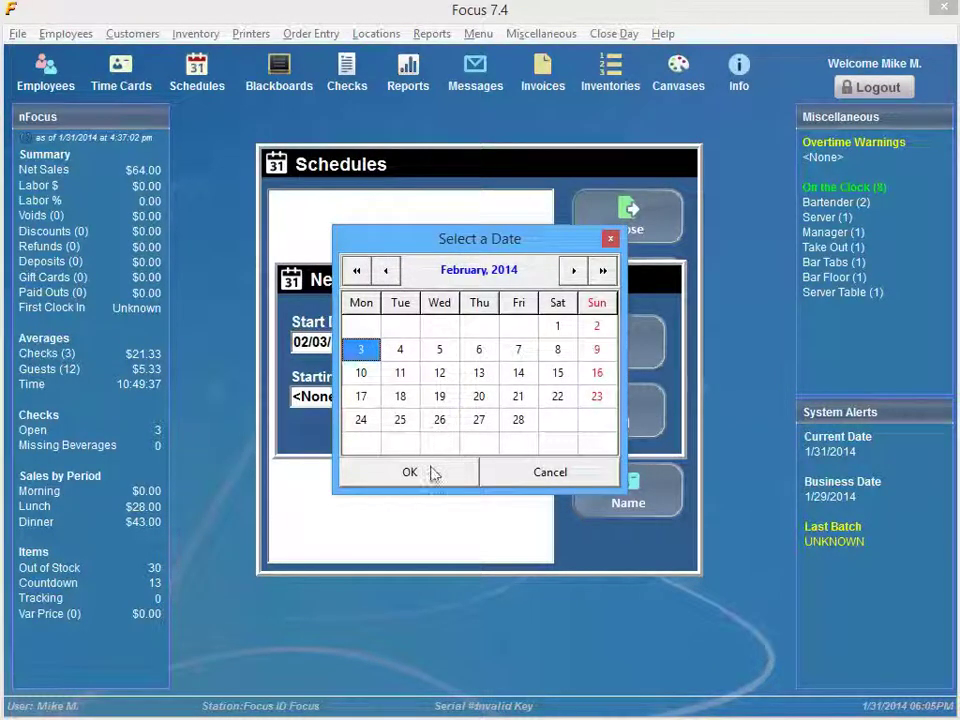
click(433, 473)
click(600, 357)
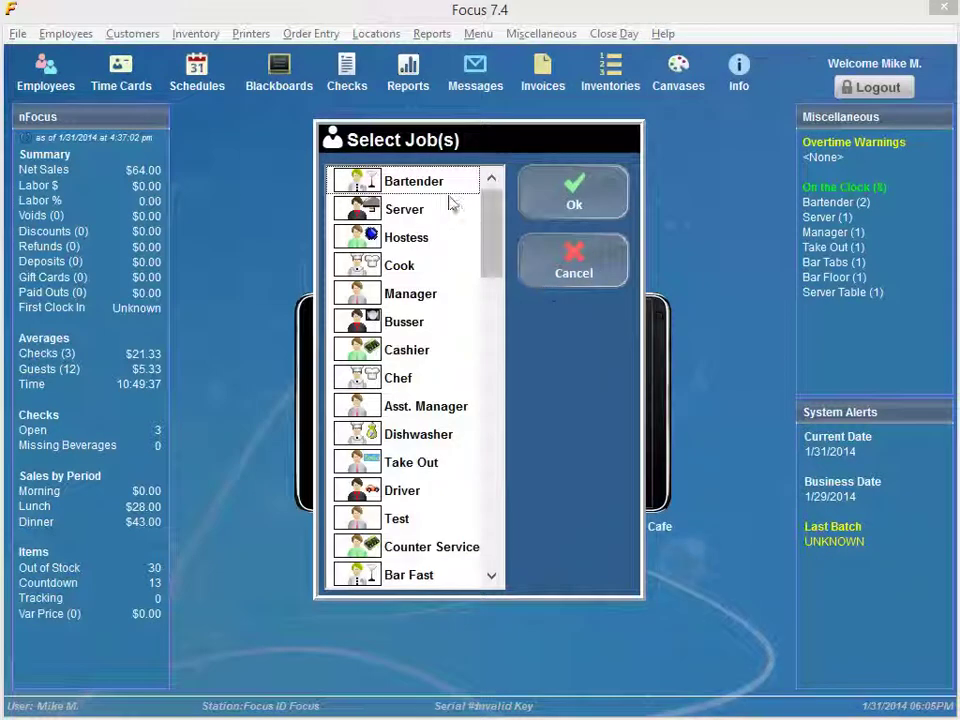
Accept All Jobs and add a blank employee row to the 2/3–2/9/2014 schedule grid
click(568, 192)
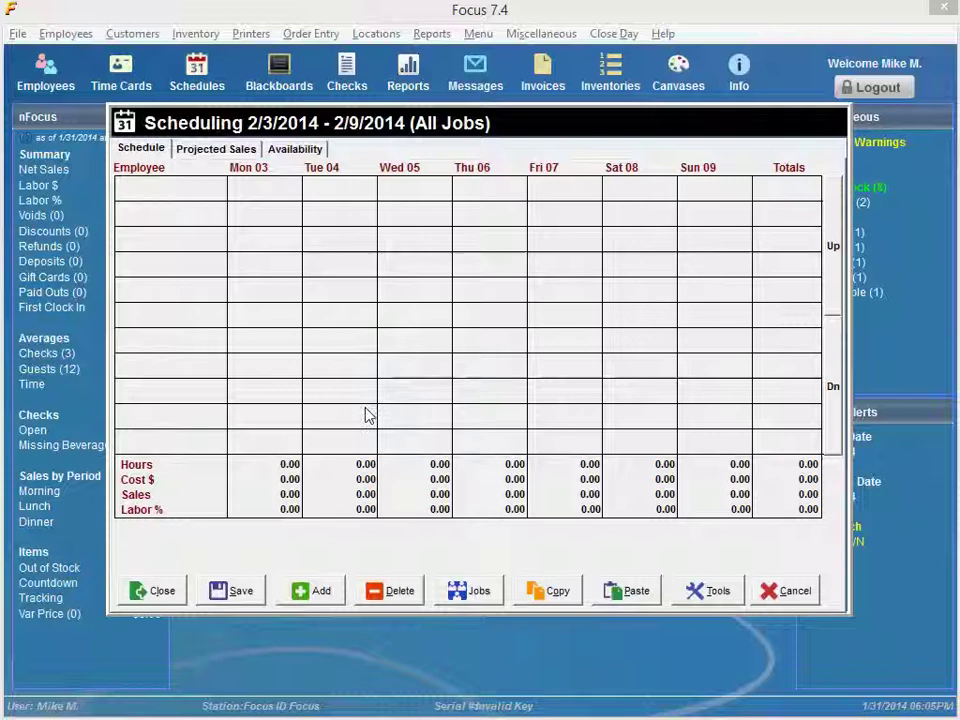
click(317, 592)
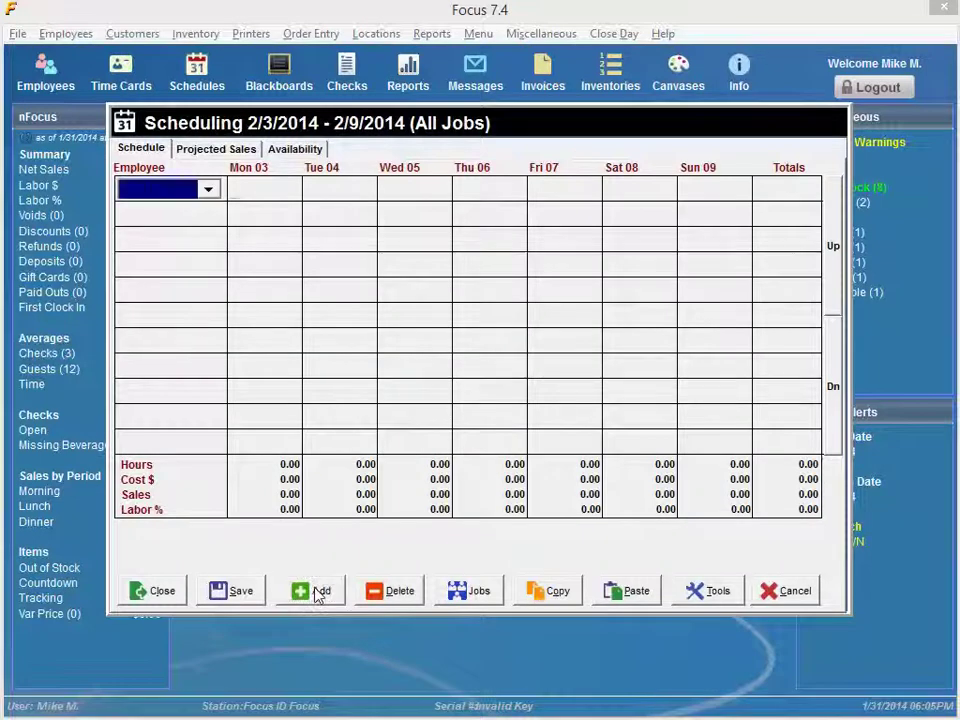
click(209, 189)
mouse_move(222, 260)
mouse_down()
mouse_move(197, 446)
mouse_move(228, 270)
mouse_up()
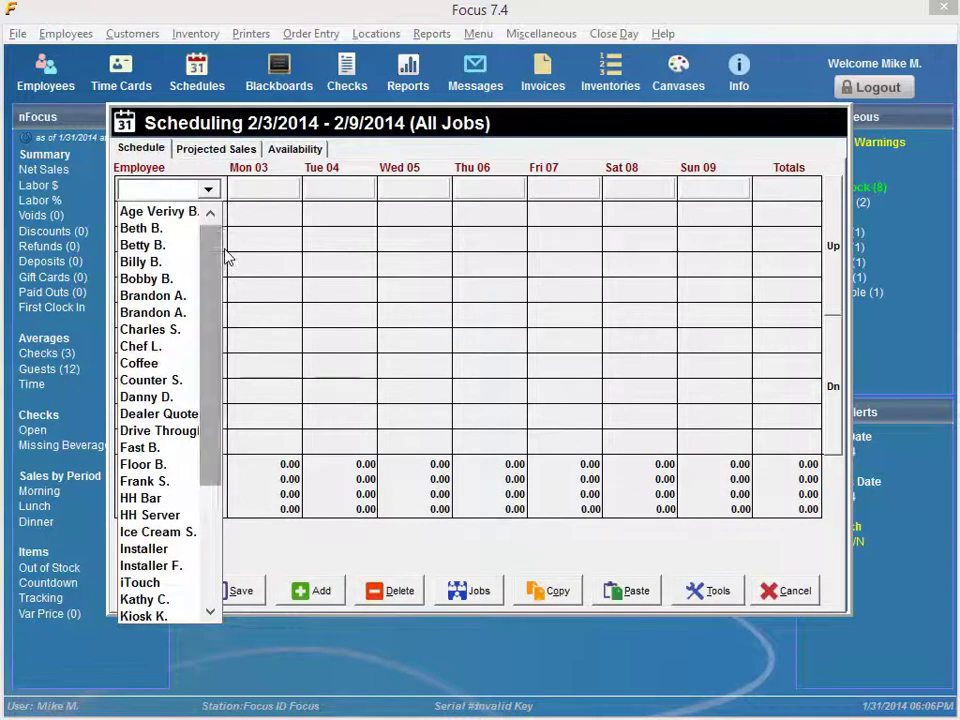
click(223, 252)
click(208, 190)
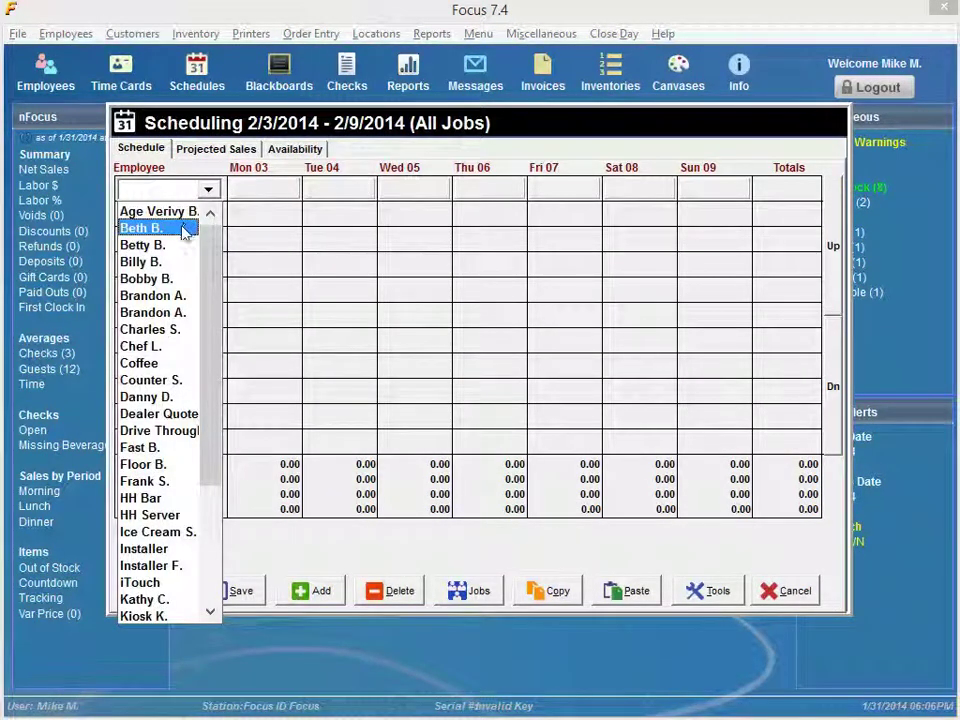
click(252, 200)
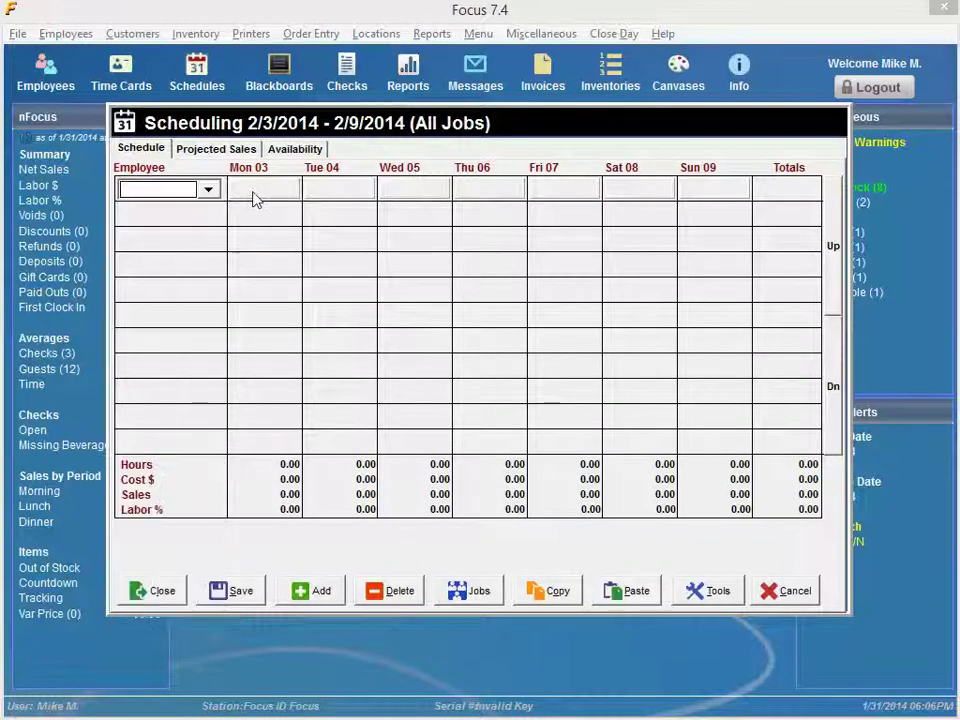
Filter the schedule to Bartender only and add a blank bartender row
click(475, 591)
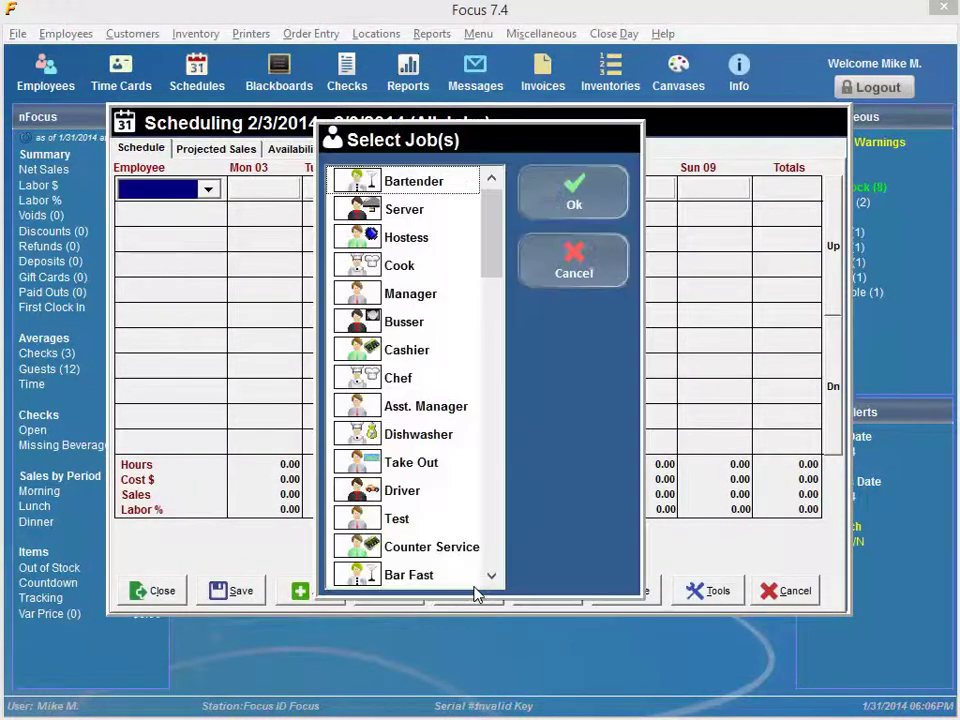
click(413, 184)
click(545, 203)
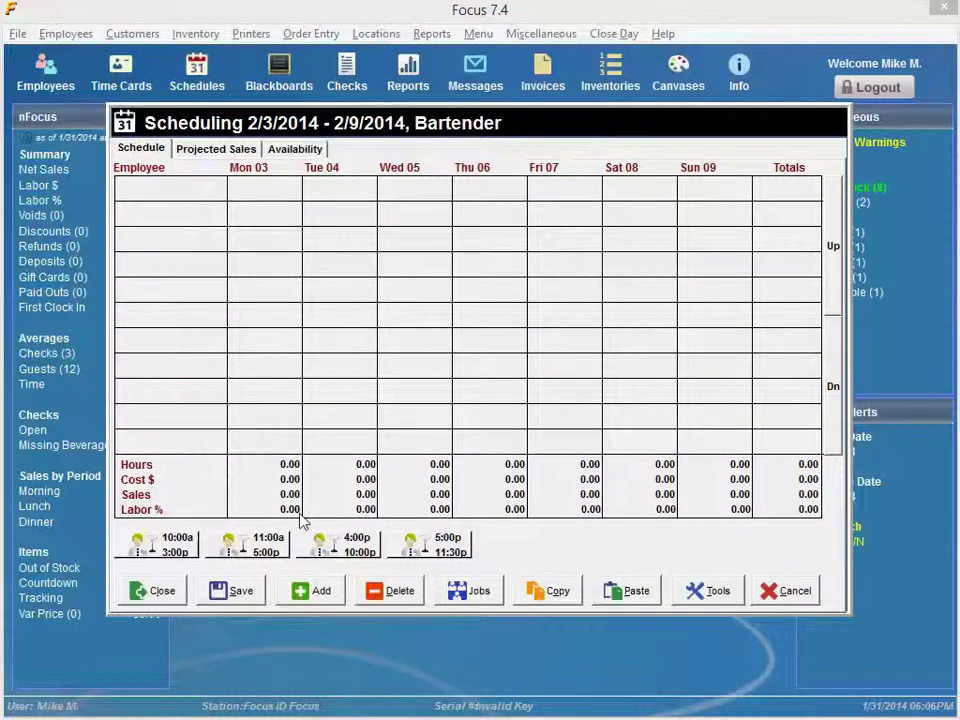
click(314, 598)
click(207, 189)
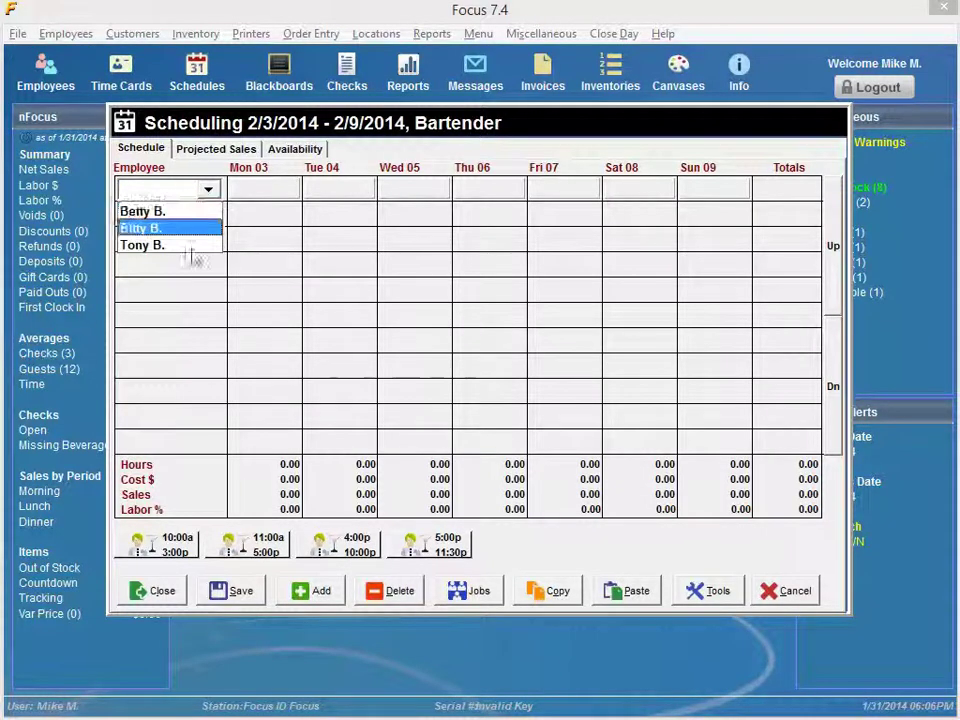
click(208, 190)
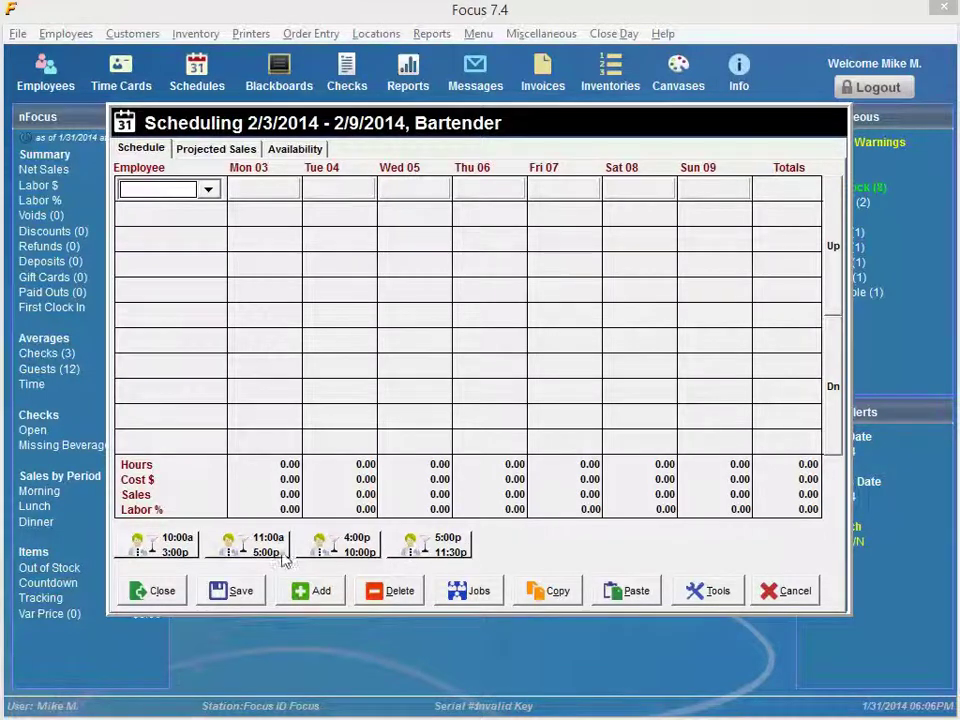
Open Employees > Jobs Timekeeping tab, review Server and Hostess, then select Bartender
click(156, 592)
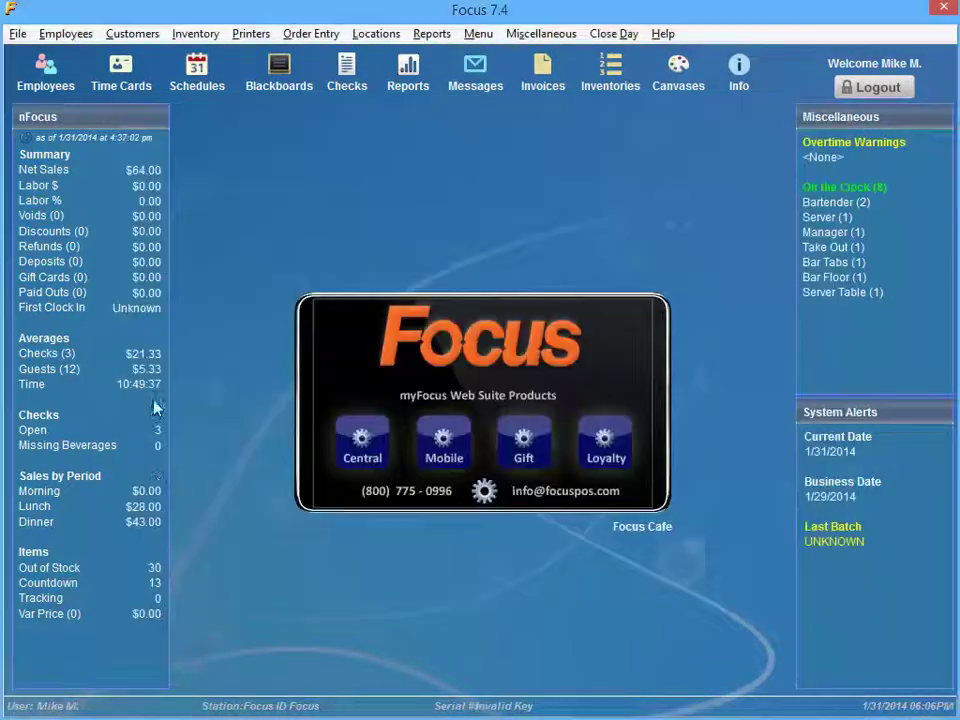
click(70, 34)
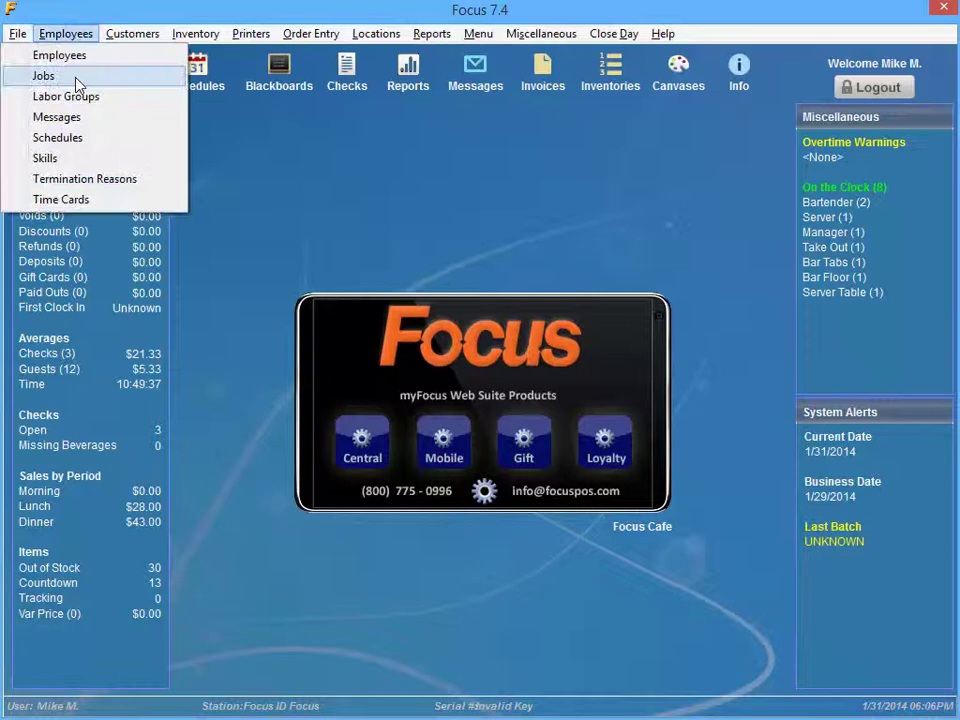
click(76, 80)
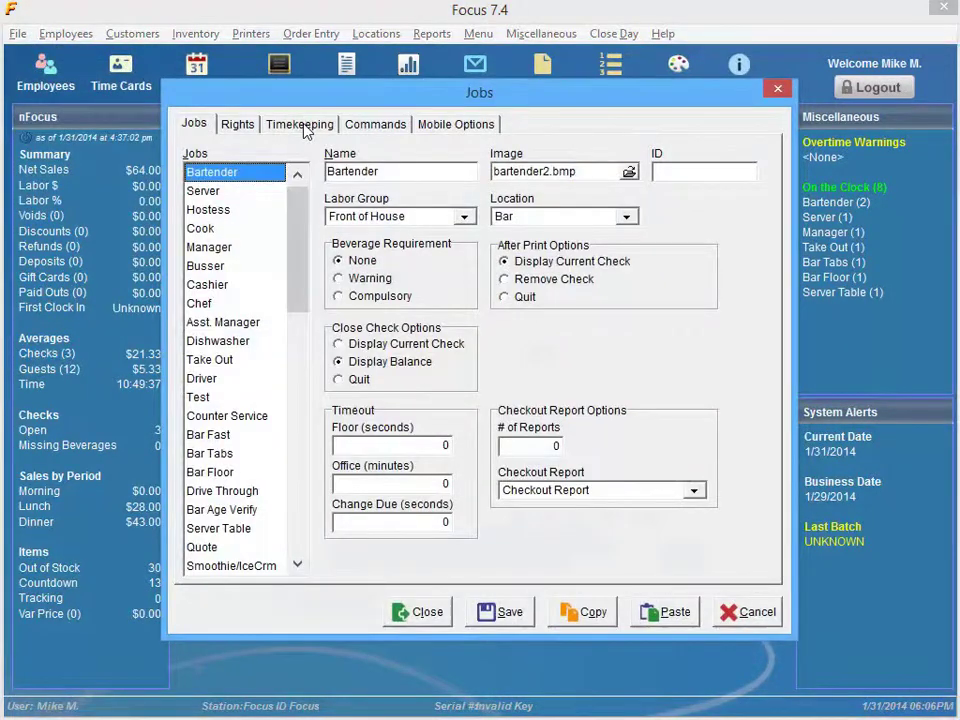
click(300, 124)
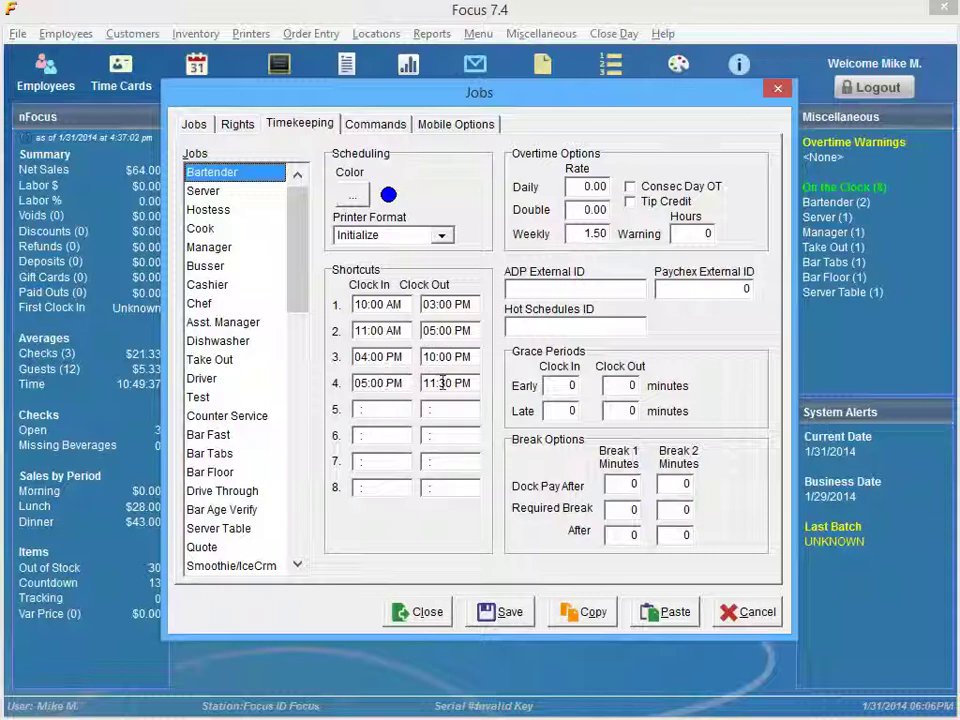
click(247, 196)
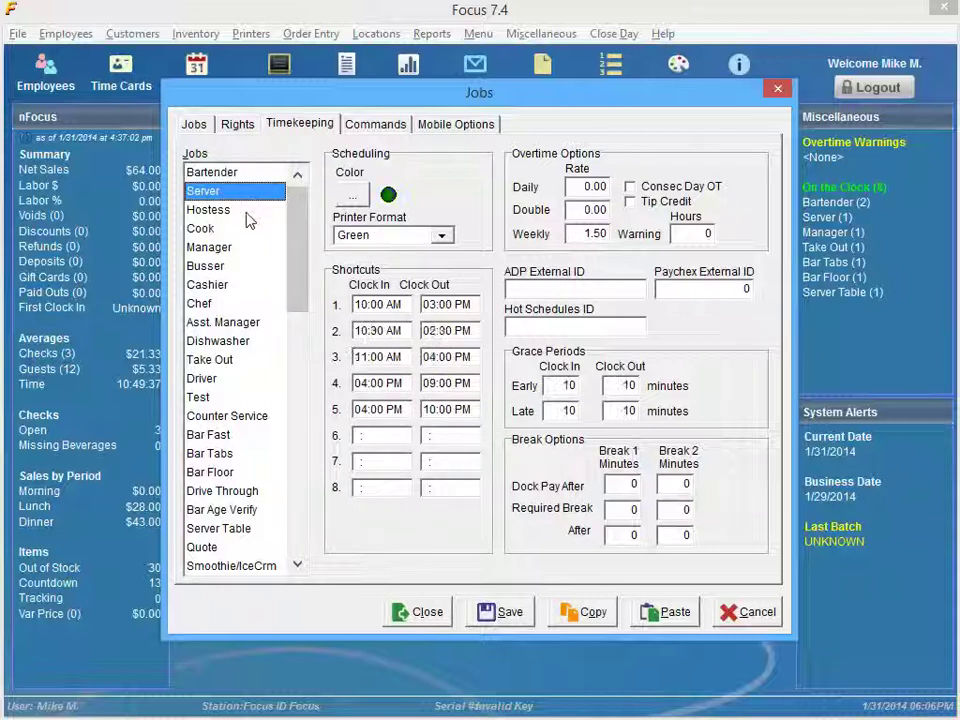
click(249, 213)
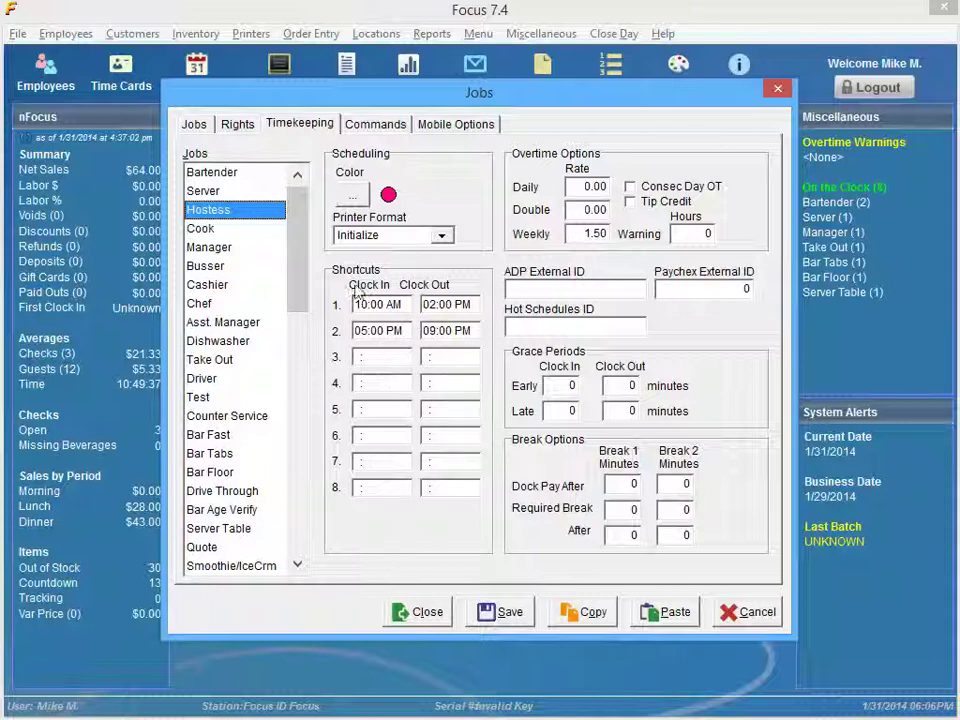
click(242, 175)
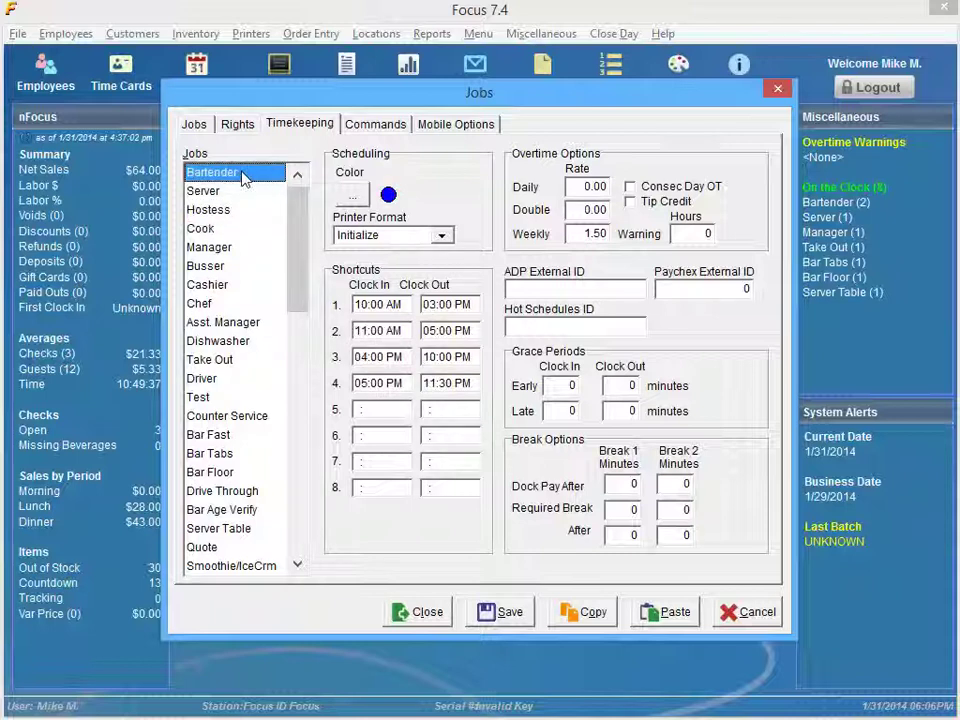
Enter 5 for Bartender's Early and Late Clock In grace, save, and close Jobs setup
click(562, 387)
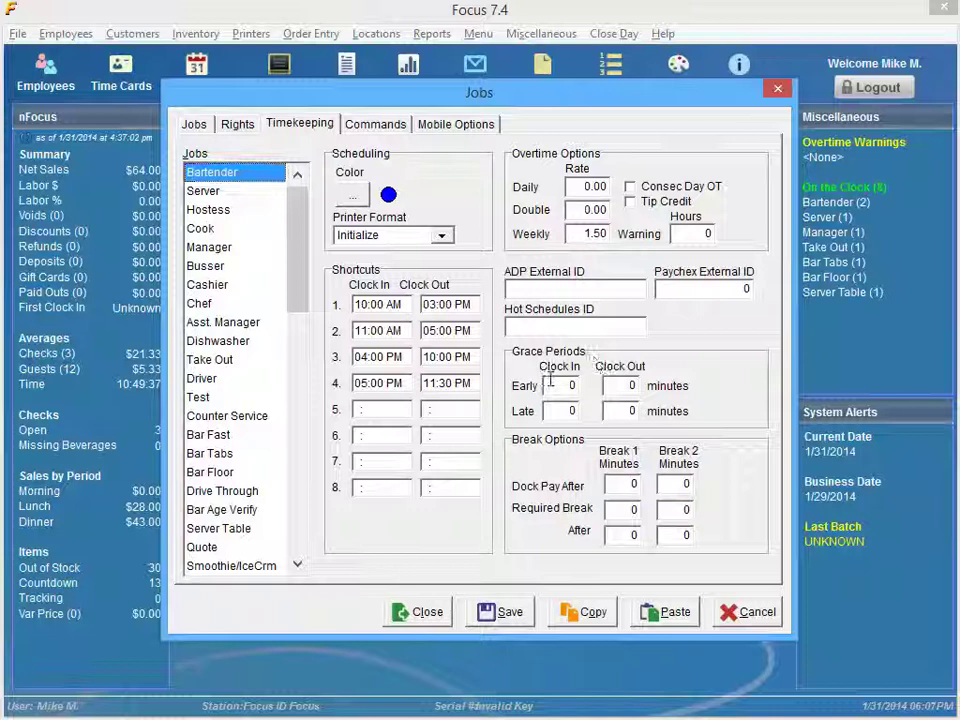
text(5)
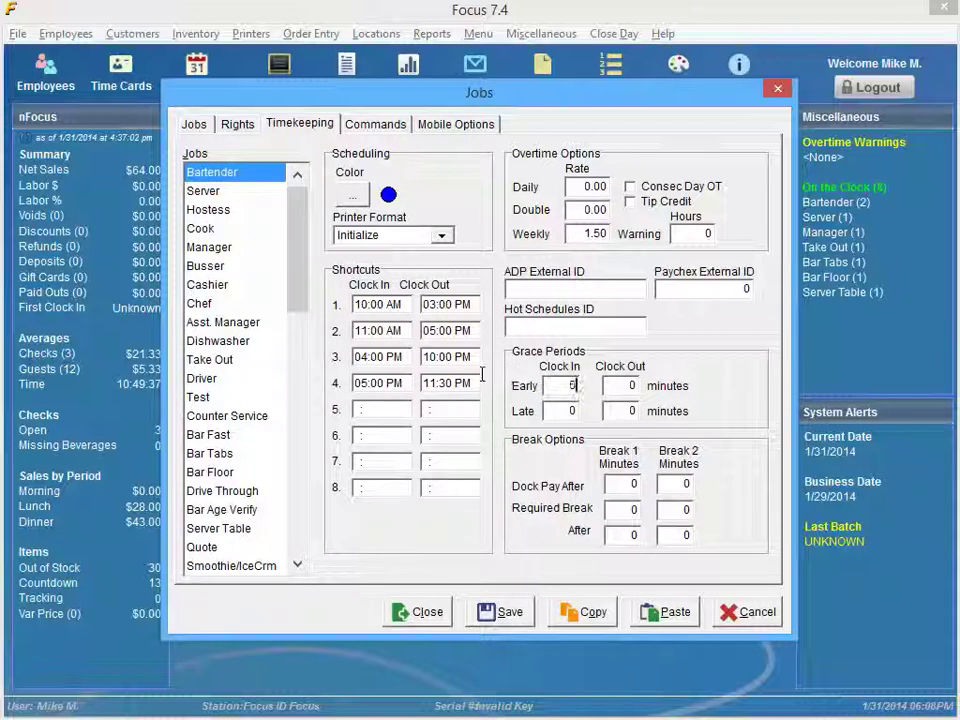
key(Tab)
text(5)
drag(386, 304, 353, 304)
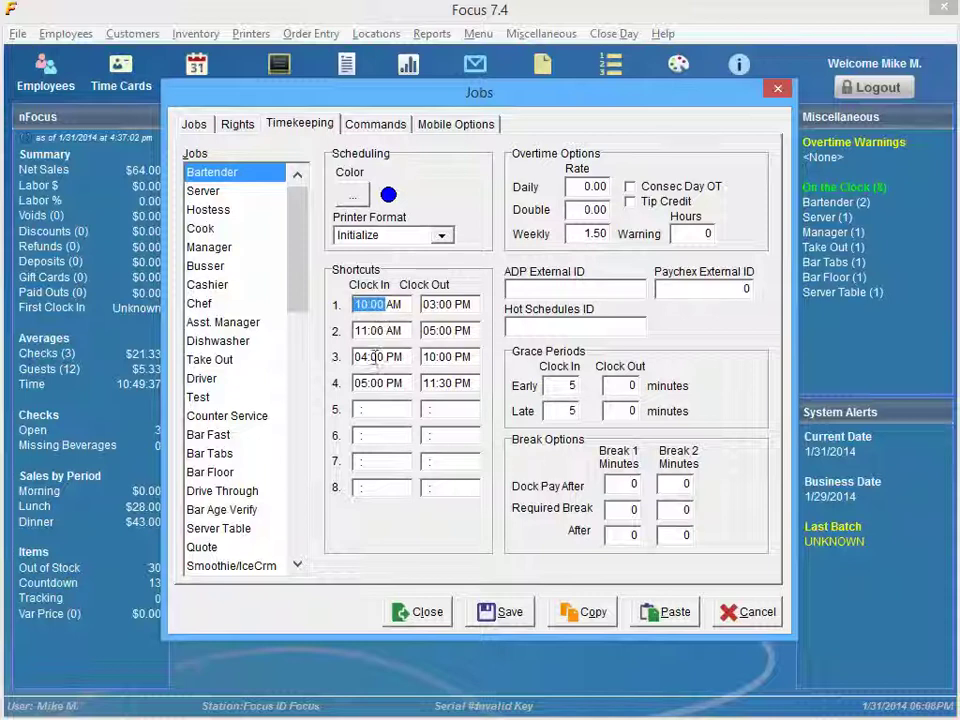
double_click(561, 390)
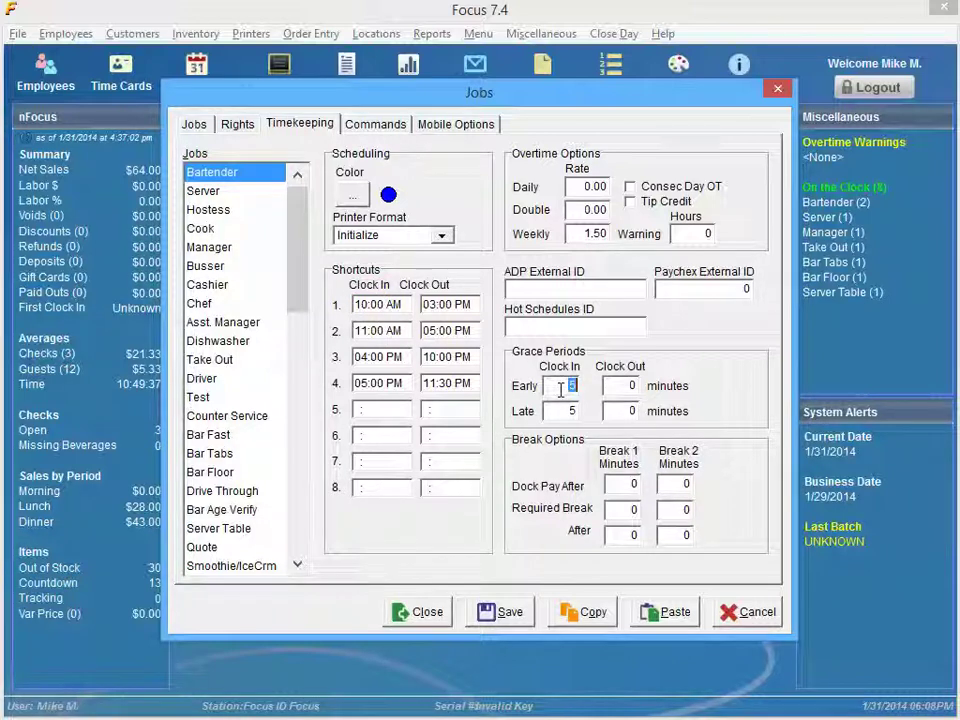
double_click(568, 411)
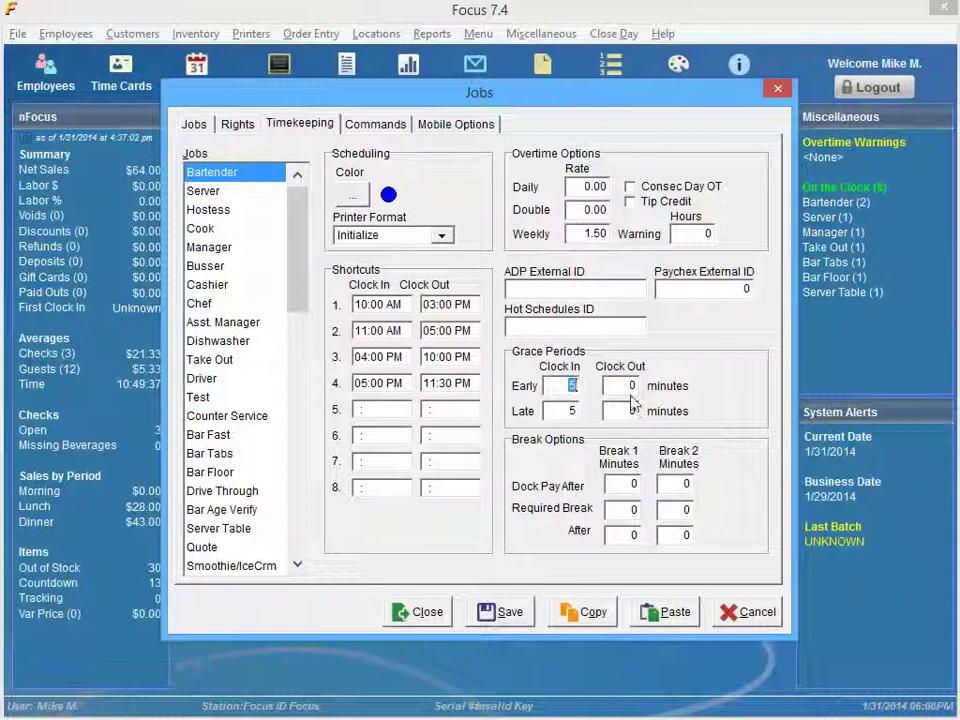
key(Tab)
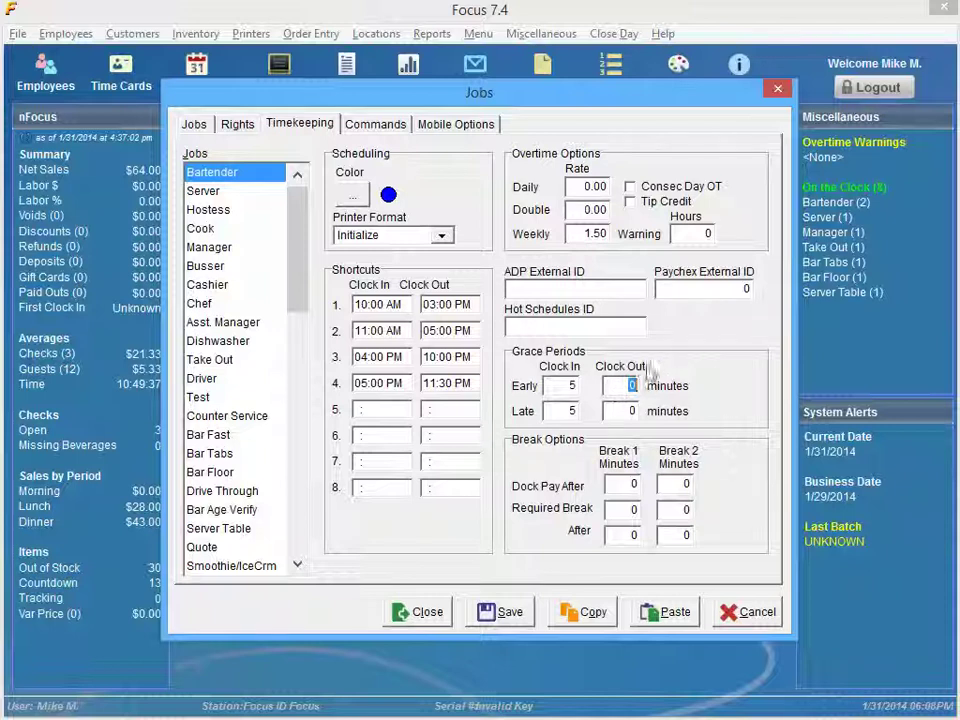
click(490, 613)
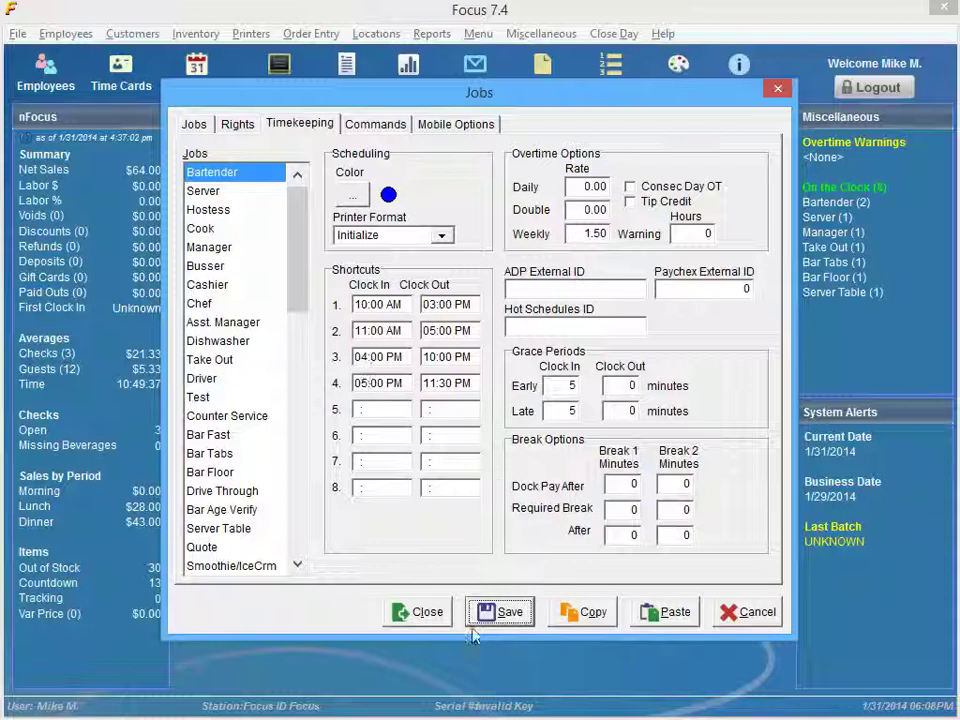
click(415, 611)
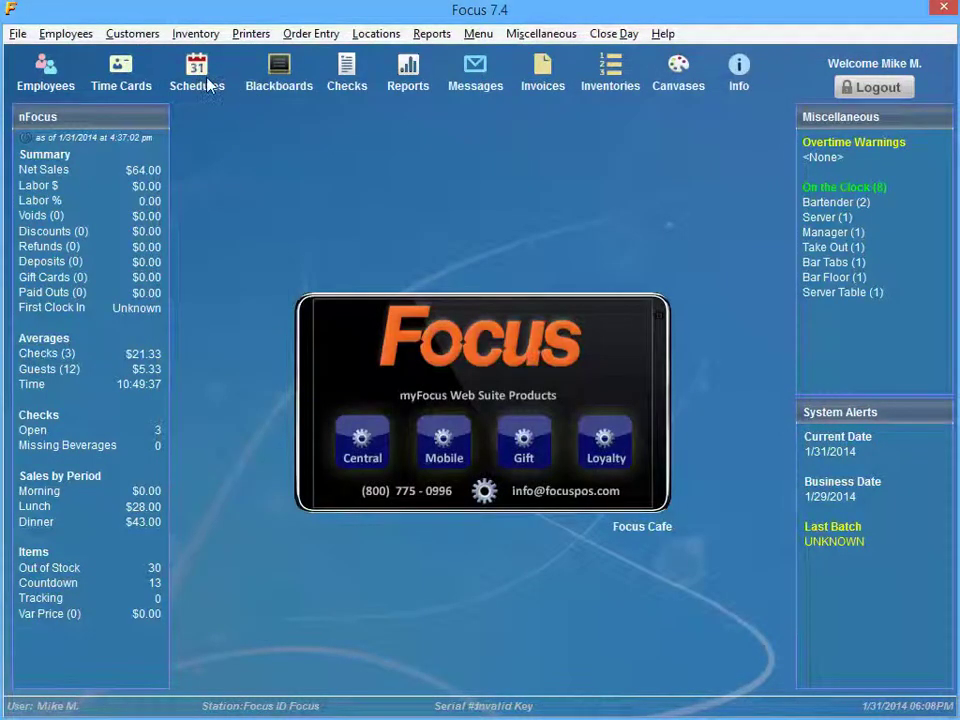
Edit the 2/3/2014 - 2/9/2014 schedule with the Bartender job selected
click(208, 85)
click(375, 203)
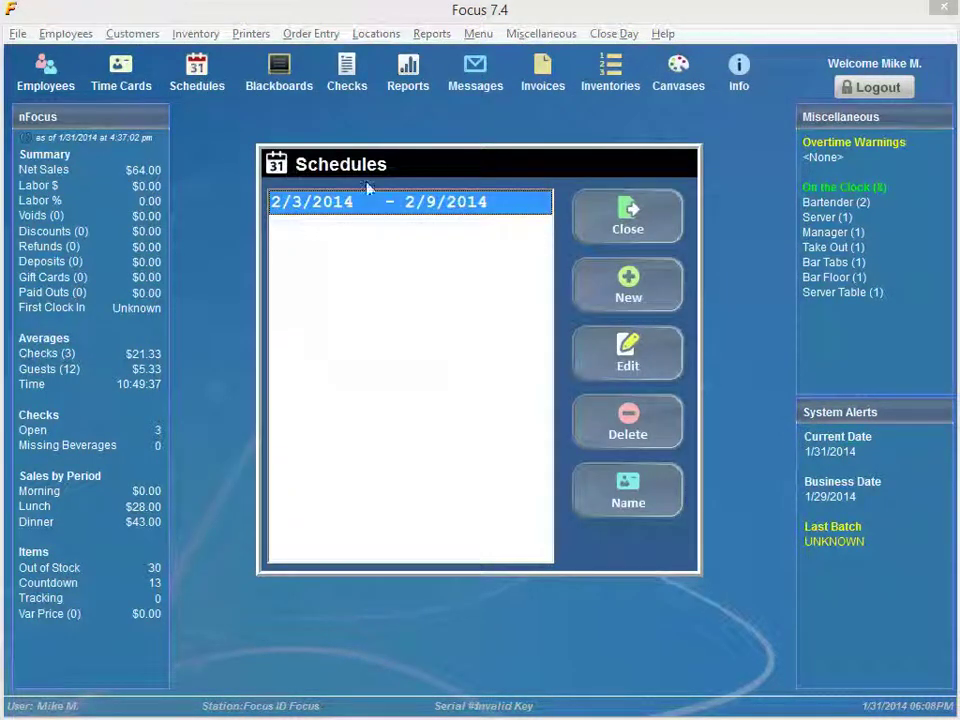
click(630, 365)
click(418, 184)
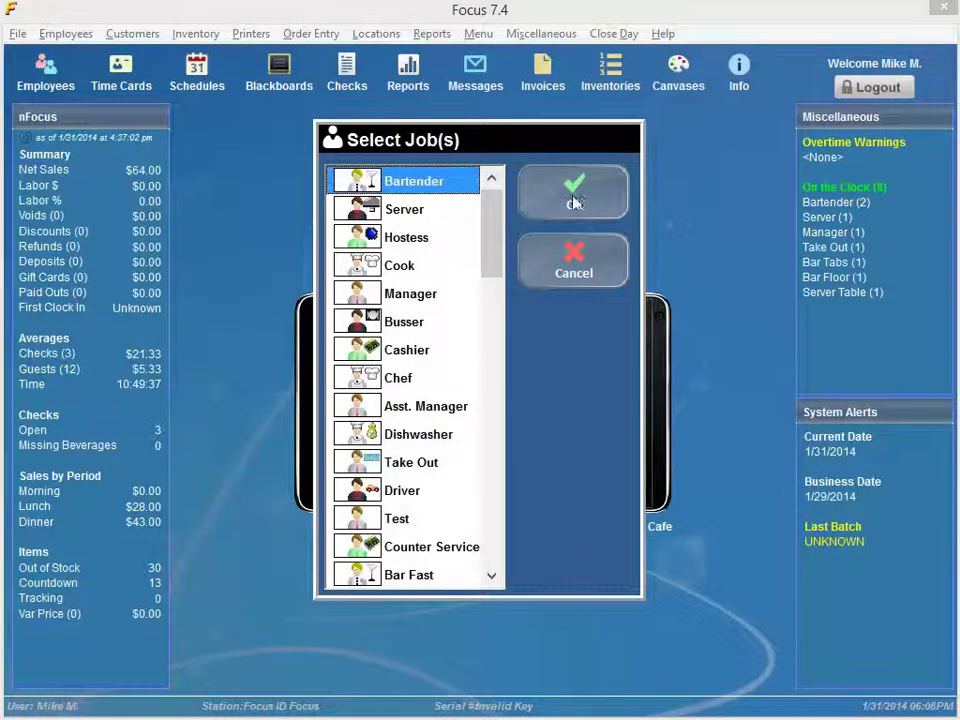
click(600, 192)
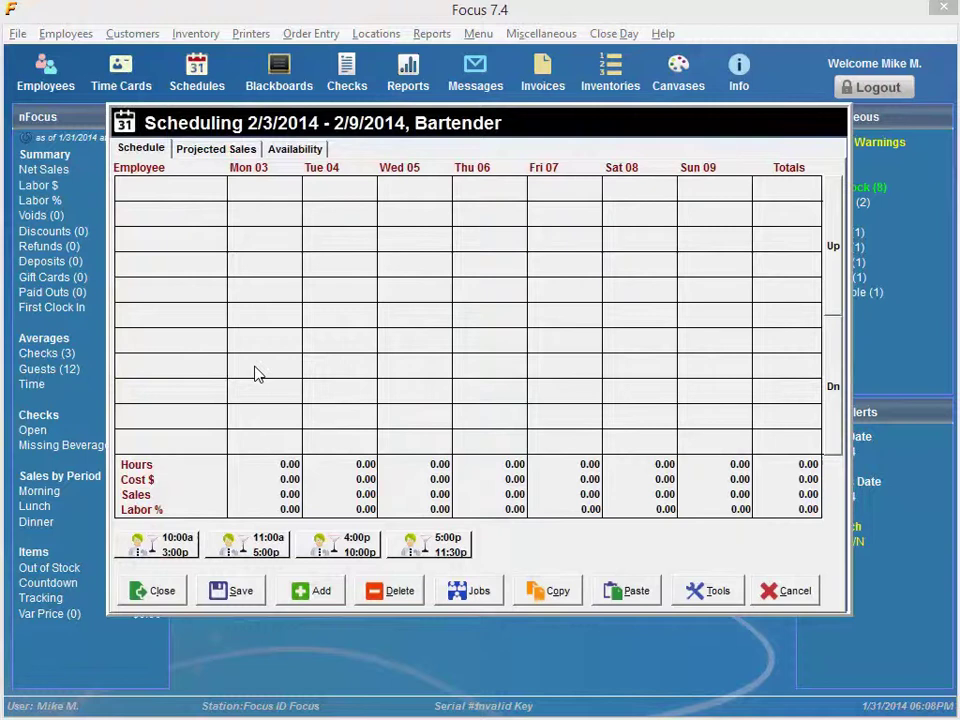
Add the first bartender with 10:00a–3:00p shifts Monday through Friday
click(322, 591)
click(208, 190)
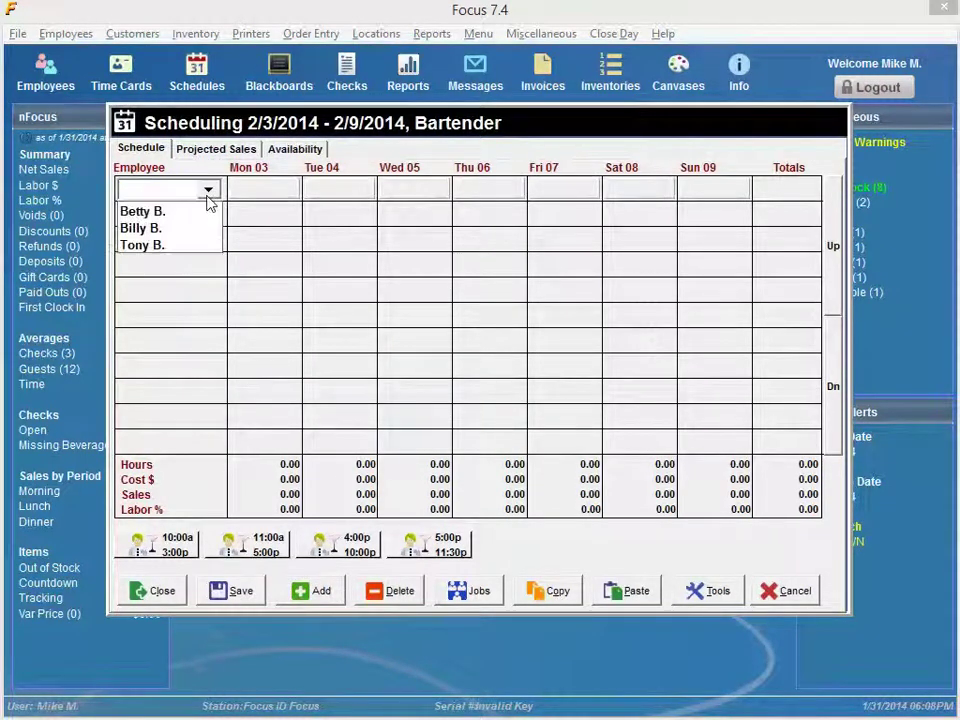
click(198, 212)
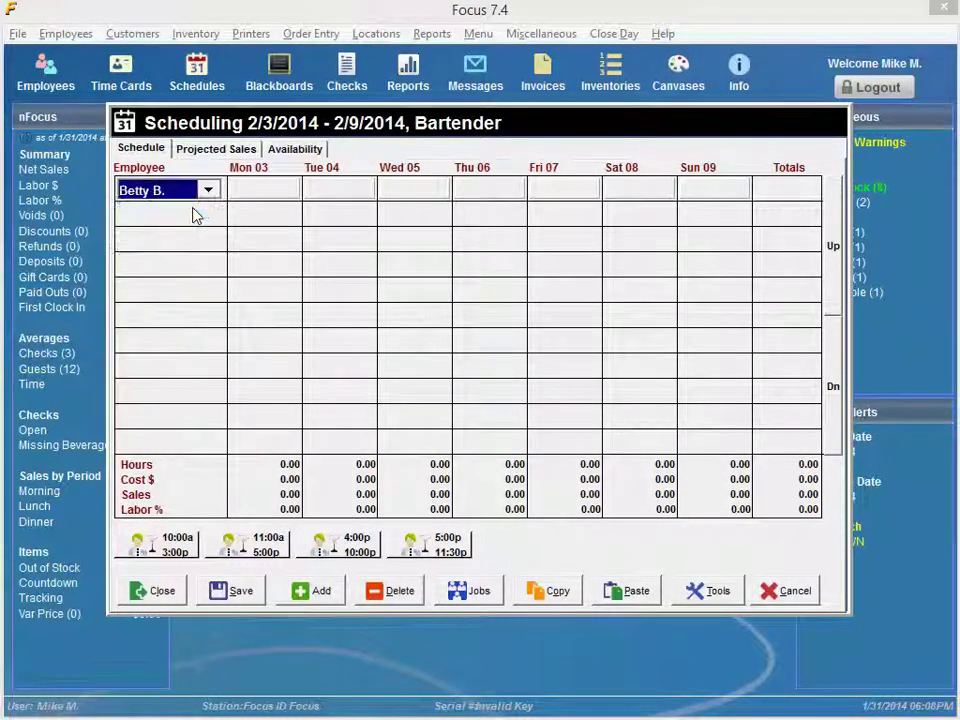
click(265, 192)
click(165, 544)
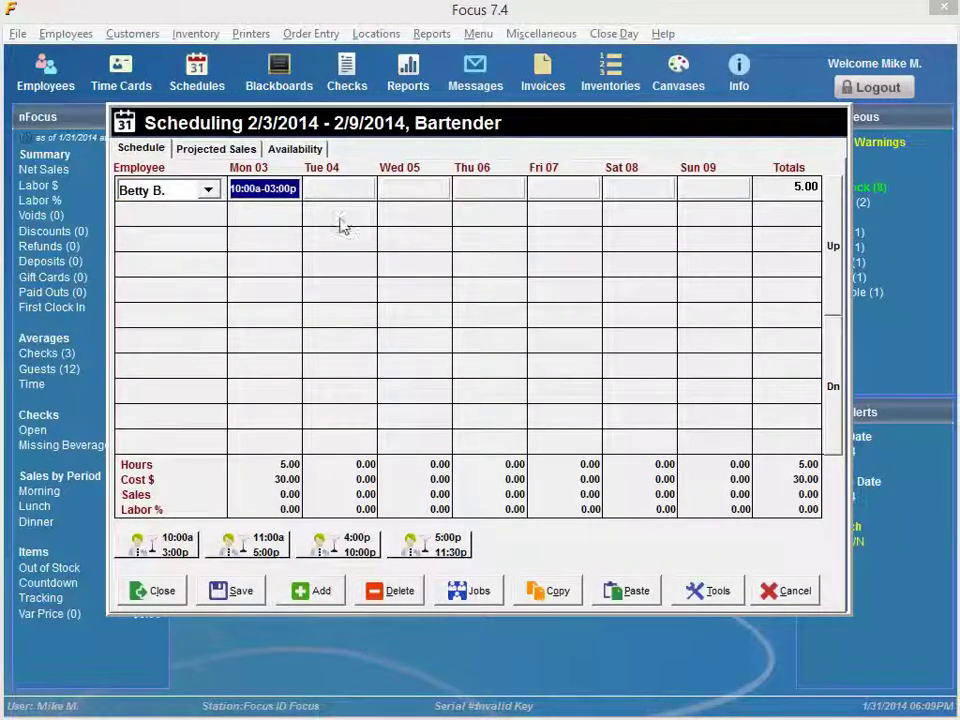
click(338, 190)
click(165, 544)
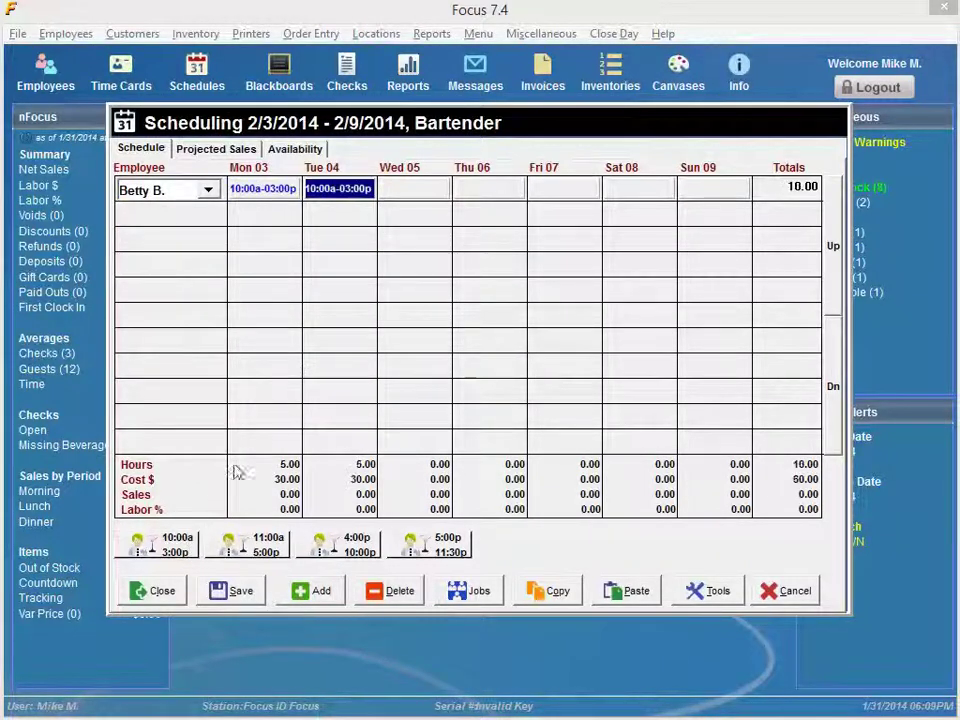
click(418, 190)
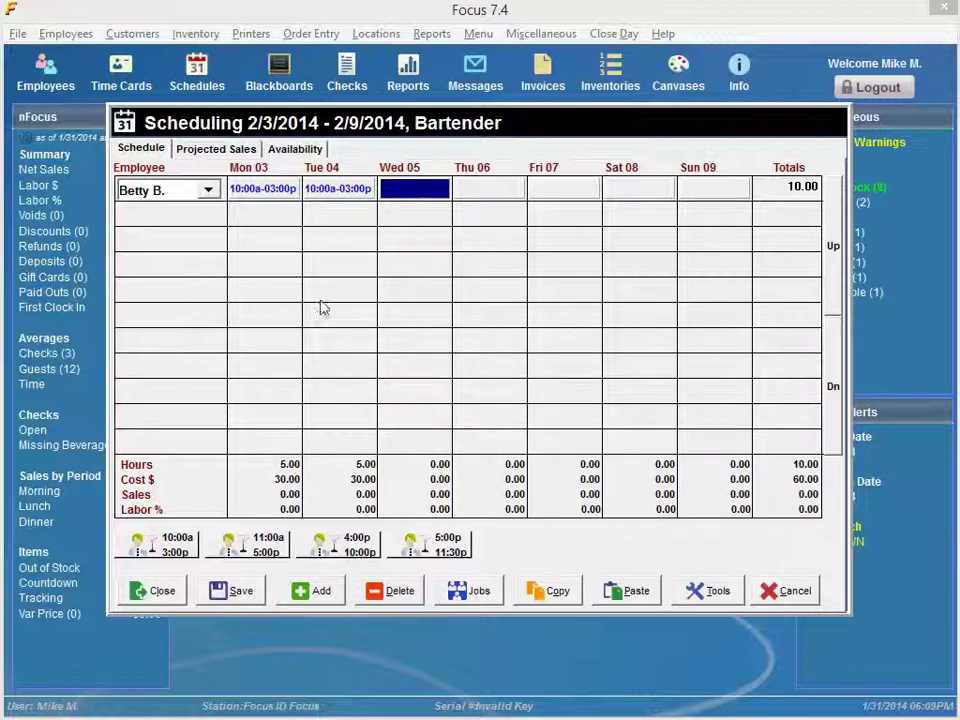
click(165, 544)
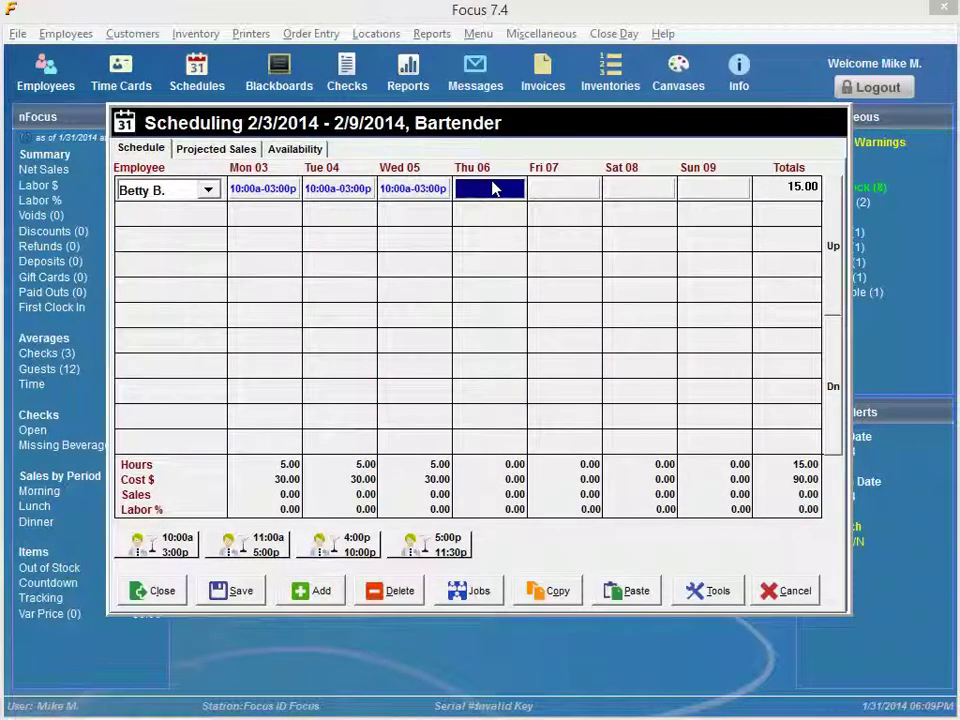
click(176, 550)
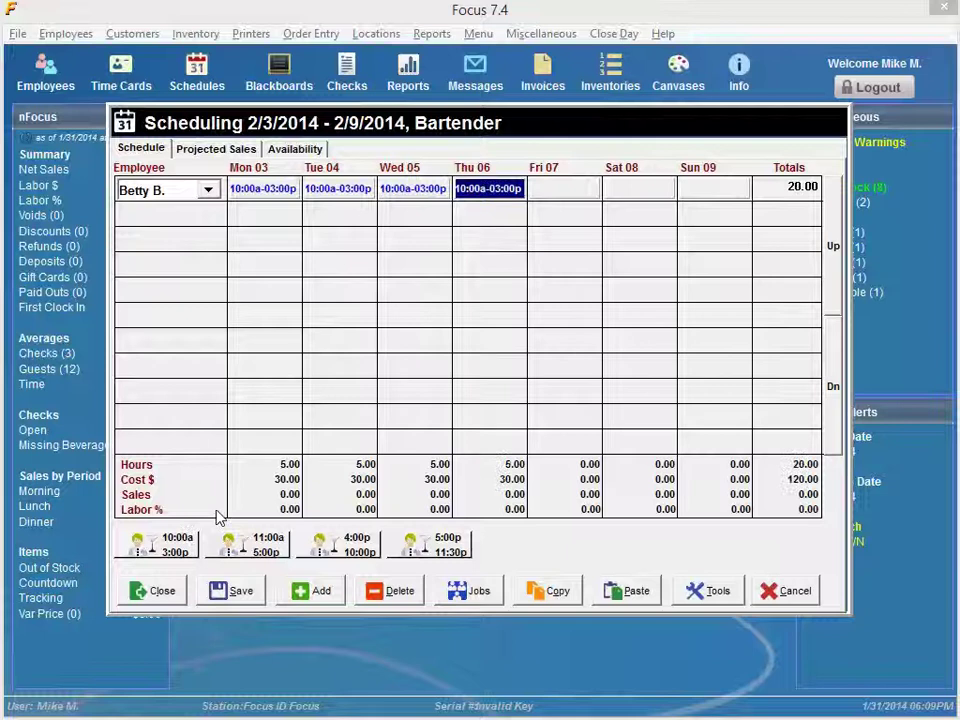
click(563, 196)
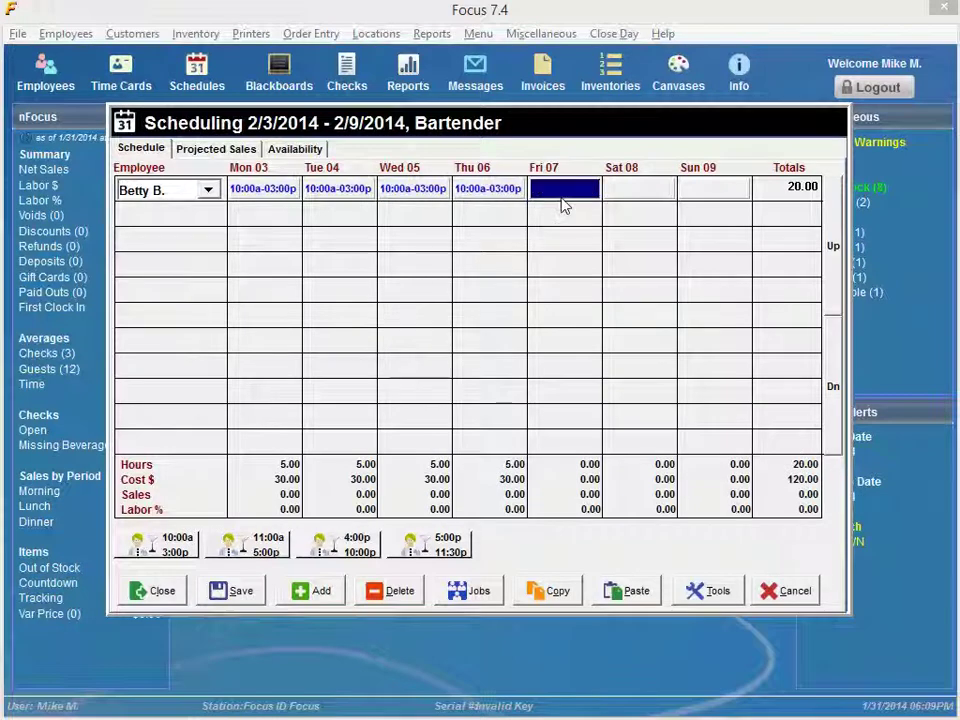
click(176, 553)
Add the second bartender with 11:00a–5:00p shifts on Monday, Wednesday and Friday
click(316, 596)
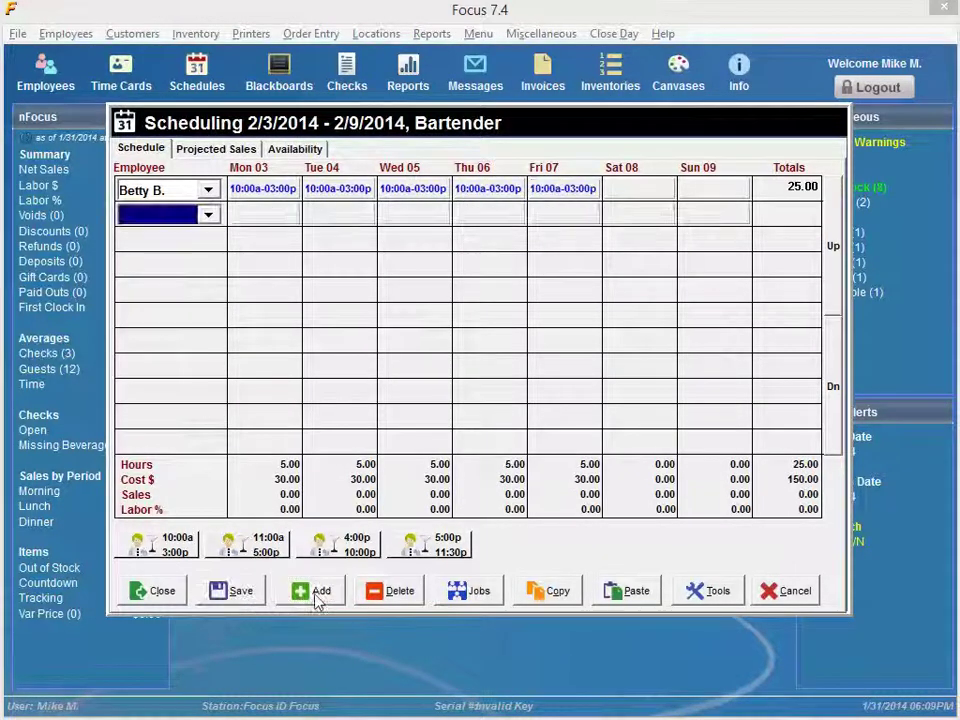
click(208, 215)
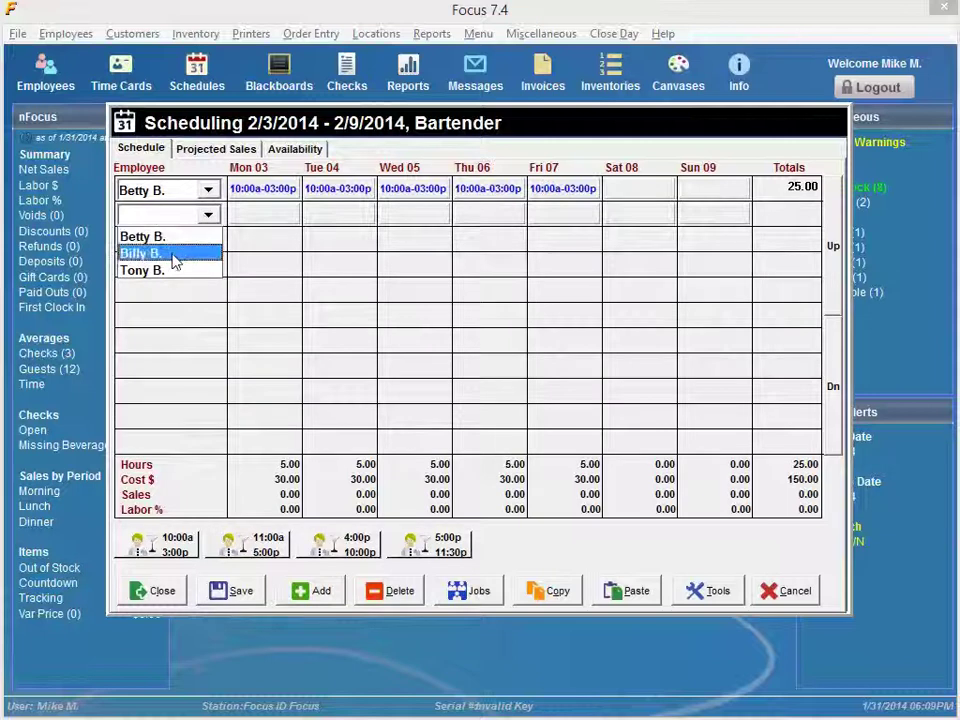
click(175, 255)
click(254, 220)
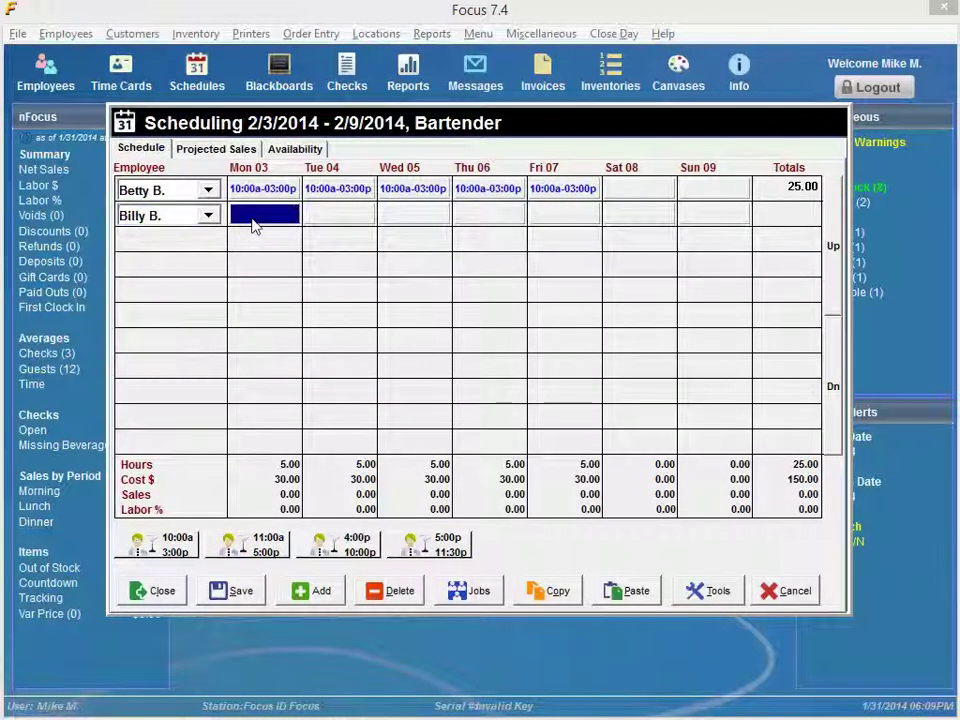
click(259, 551)
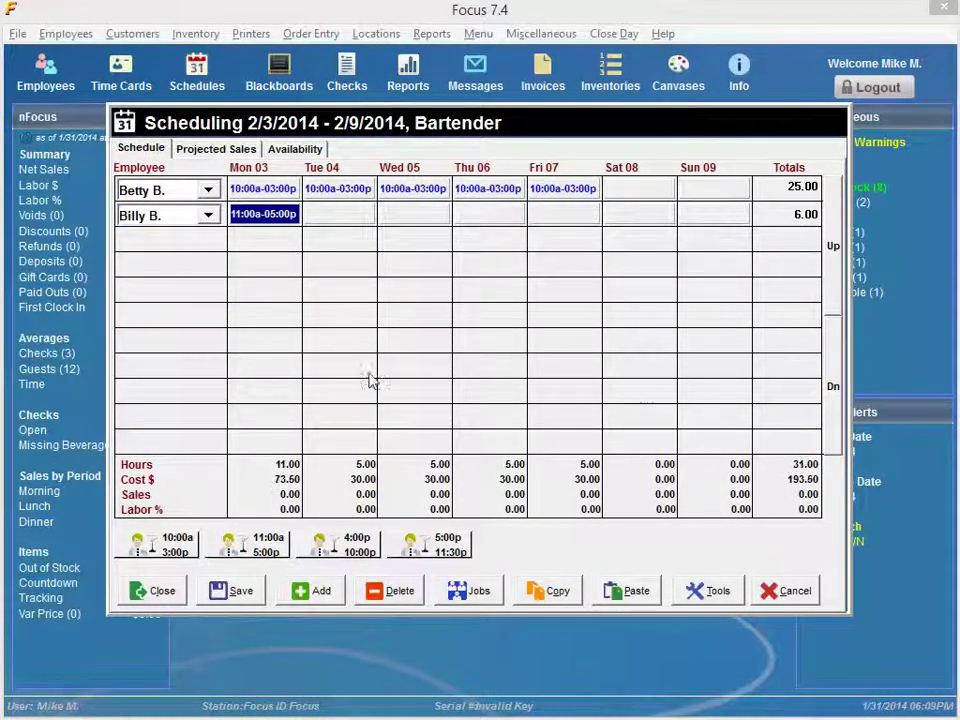
click(420, 218)
click(262, 551)
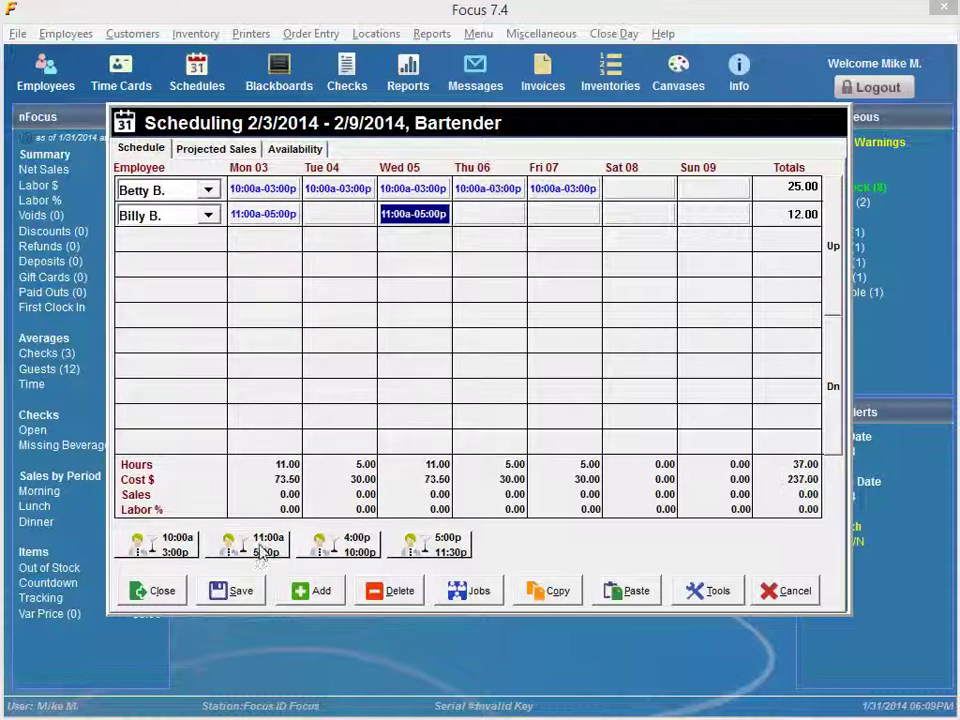
click(552, 216)
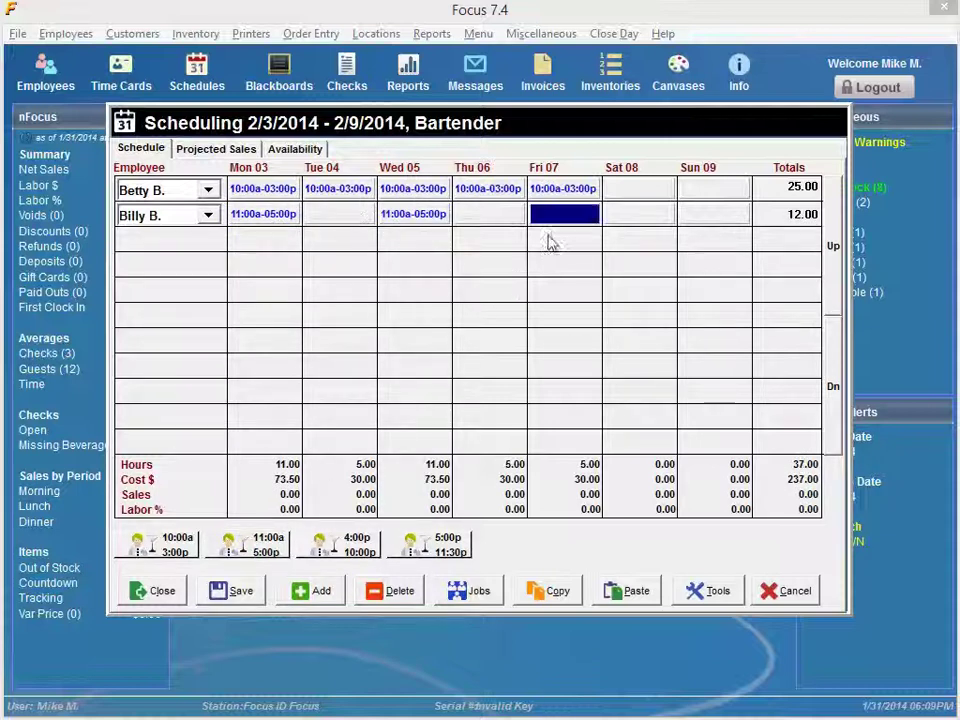
click(262, 548)
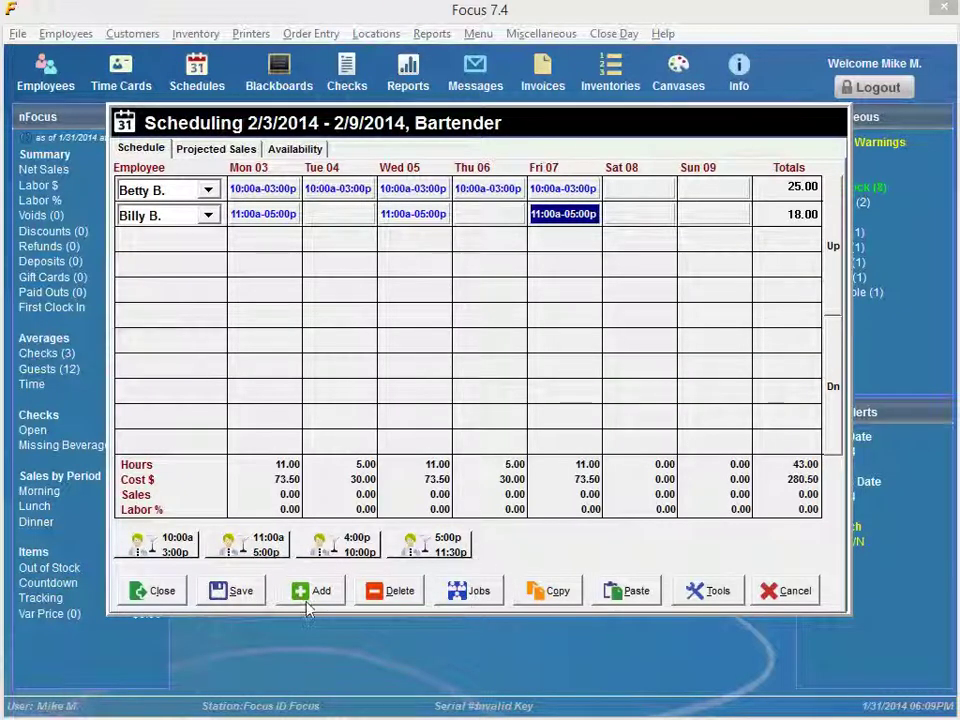
Switch to the Server job and give the first server Mon 10:00a–3:00p and Tue 10:30a–2:30p
click(484, 598)
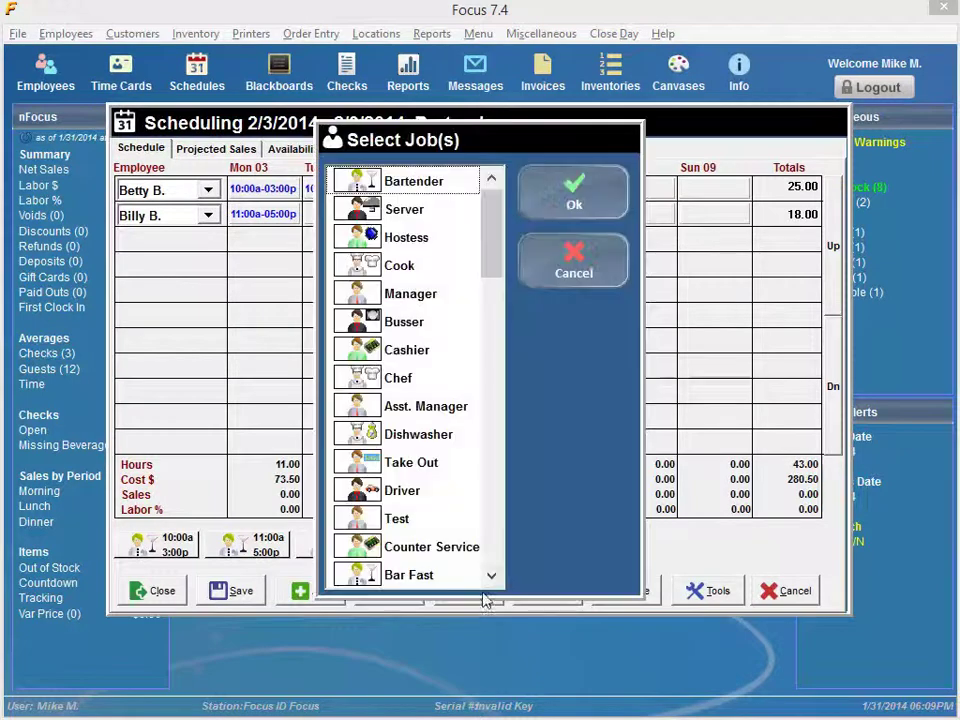
click(421, 219)
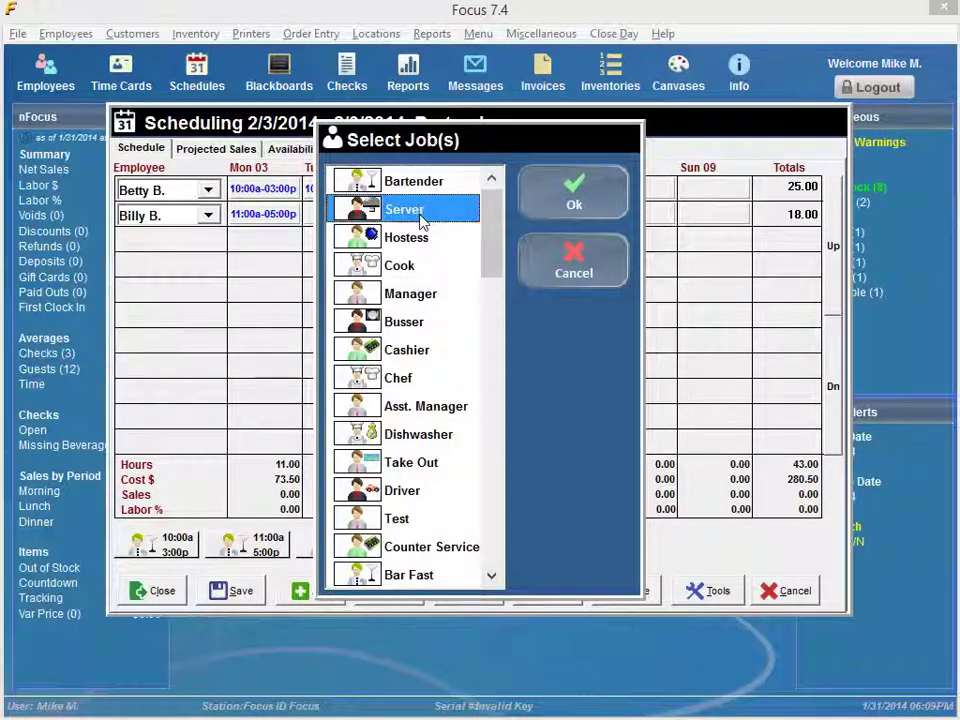
click(574, 195)
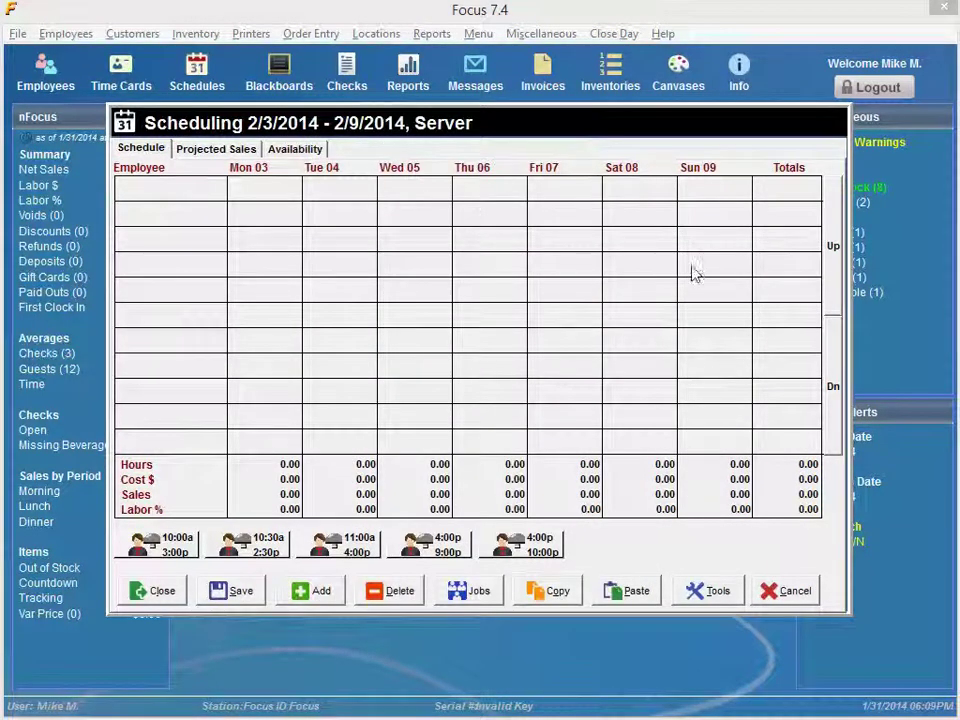
click(320, 592)
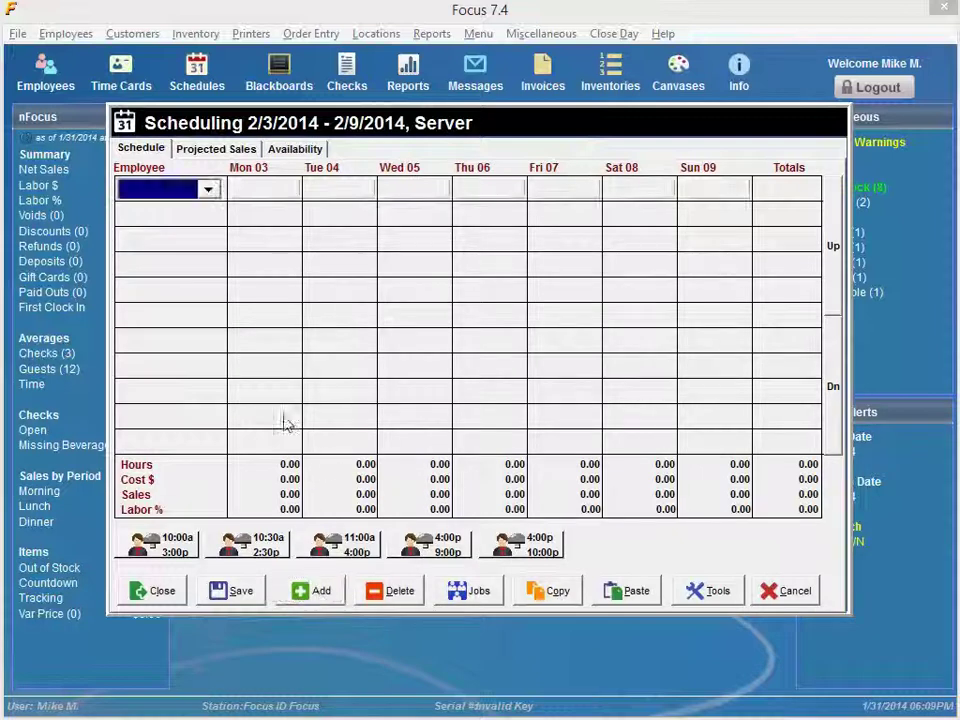
click(207, 194)
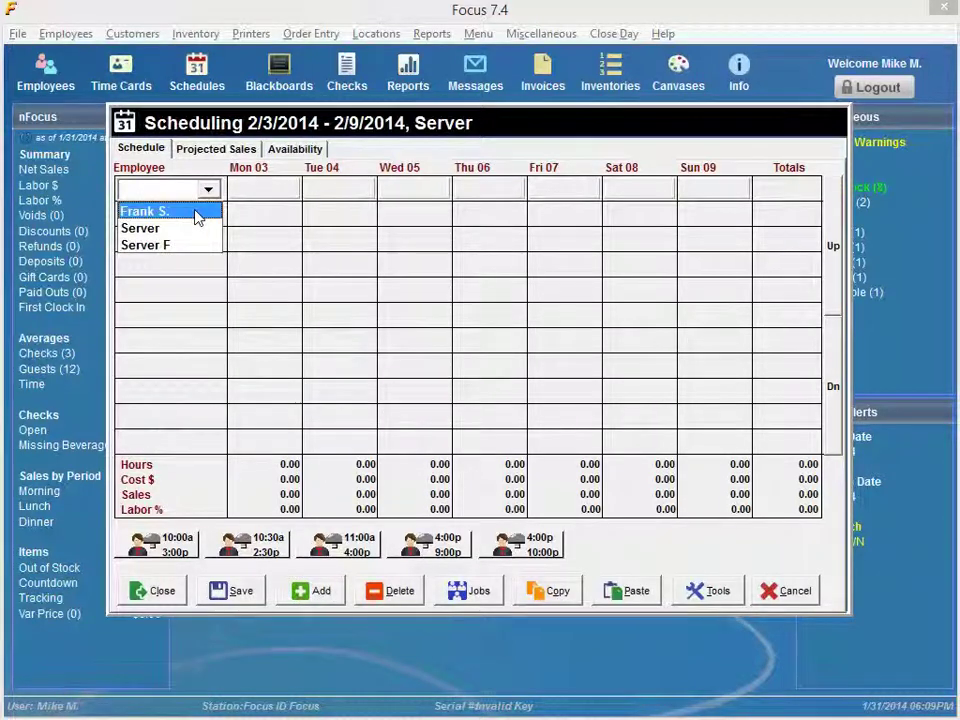
click(197, 212)
click(268, 197)
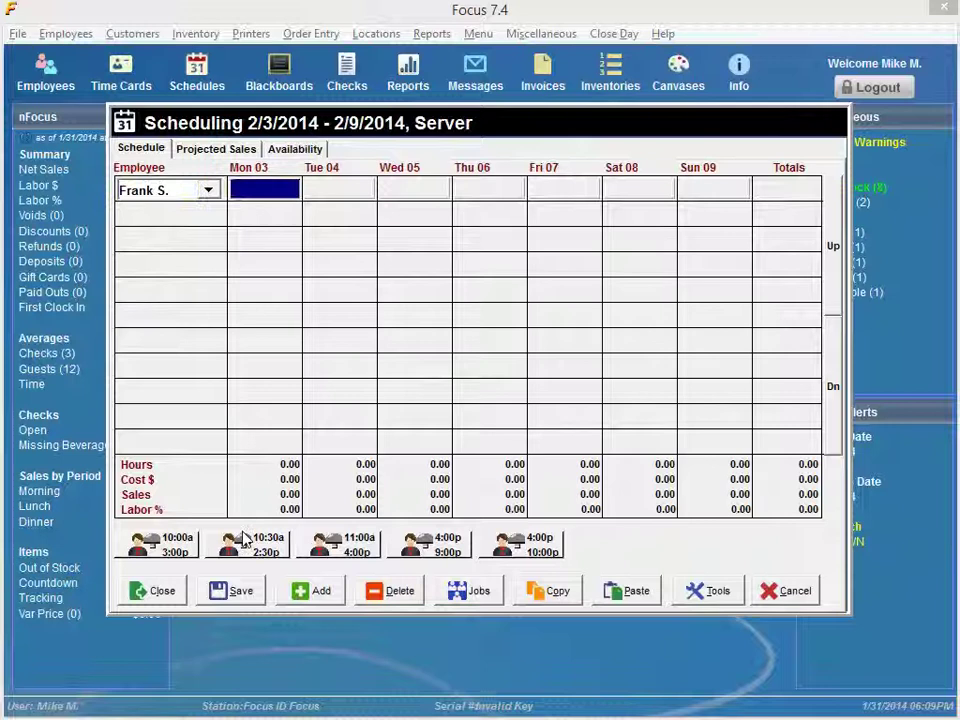
click(175, 545)
click(339, 190)
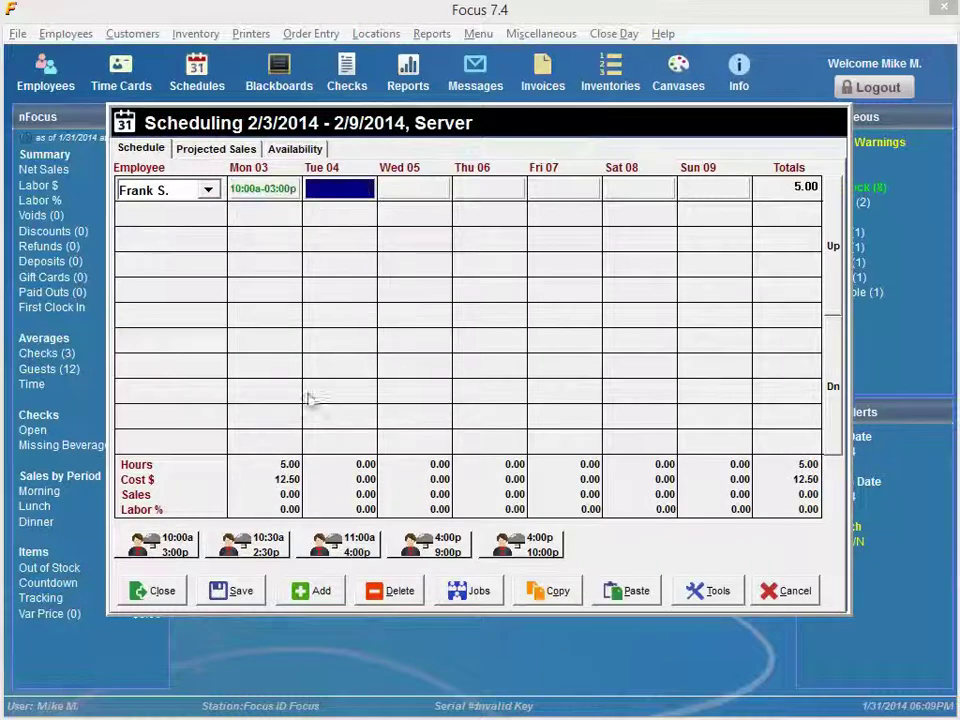
click(266, 550)
click(430, 194)
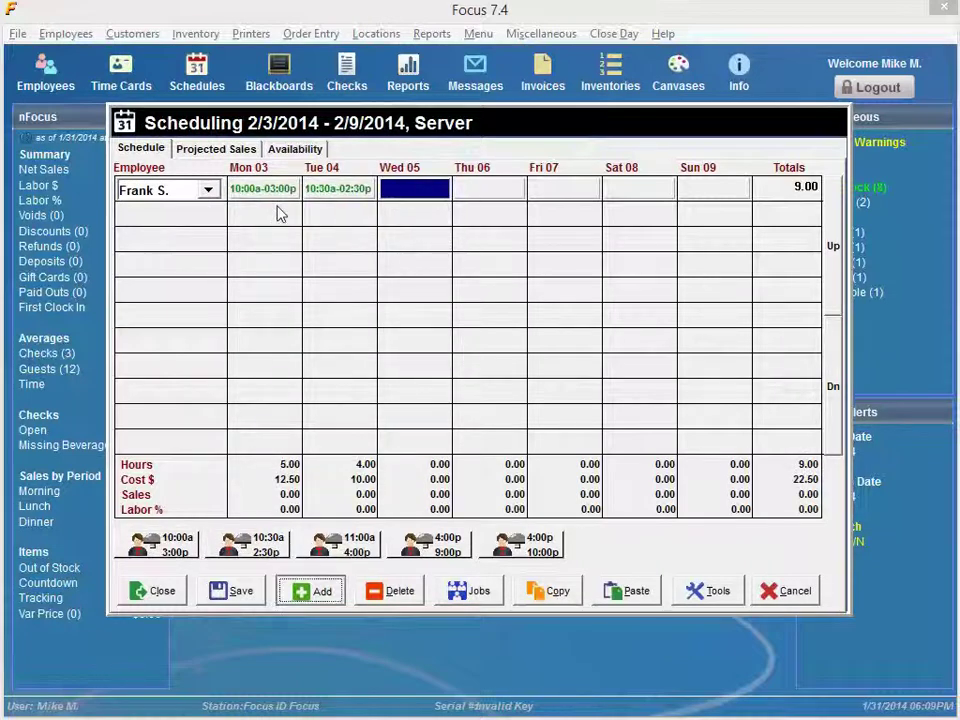
Add a second server with Tue 11:00a–4:00p and Thu 4:00p–10:00p shifts
click(298, 590)
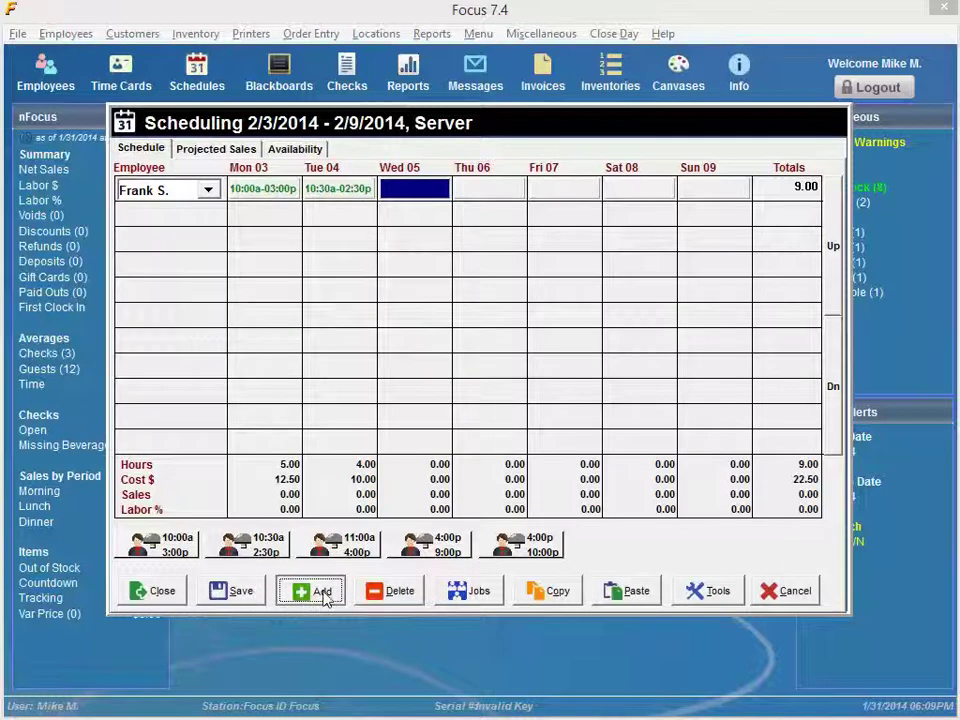
click(207, 215)
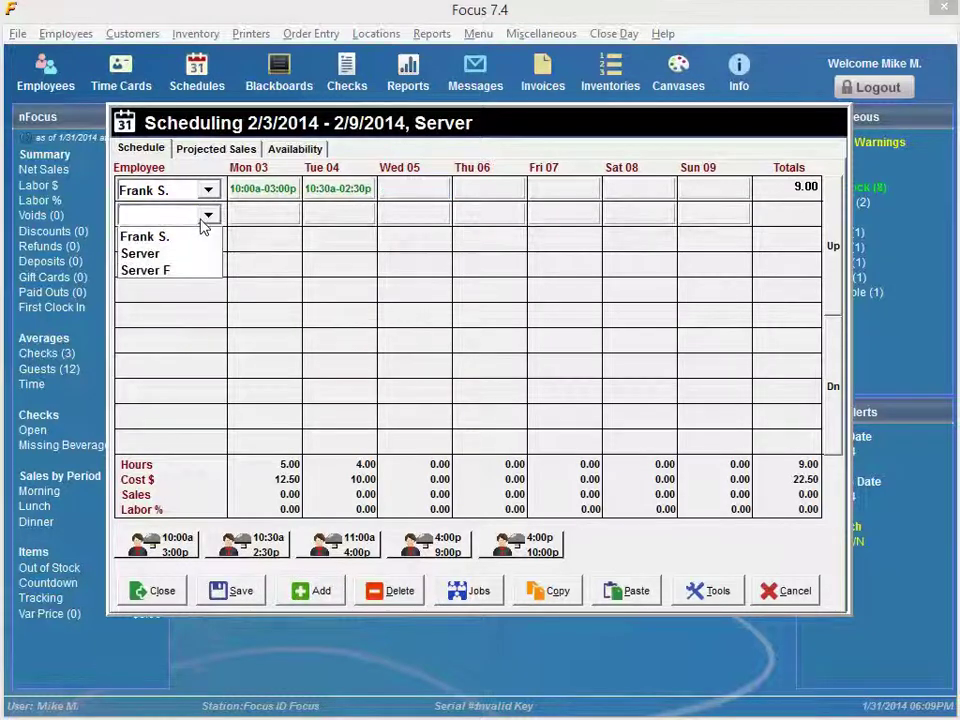
click(184, 270)
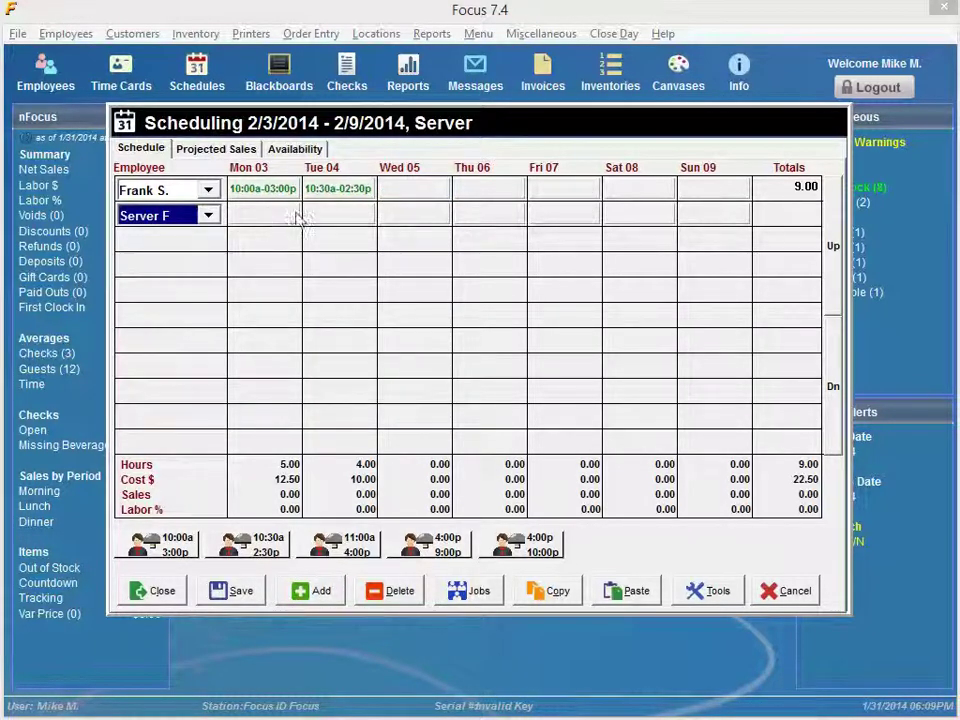
click(332, 215)
click(345, 545)
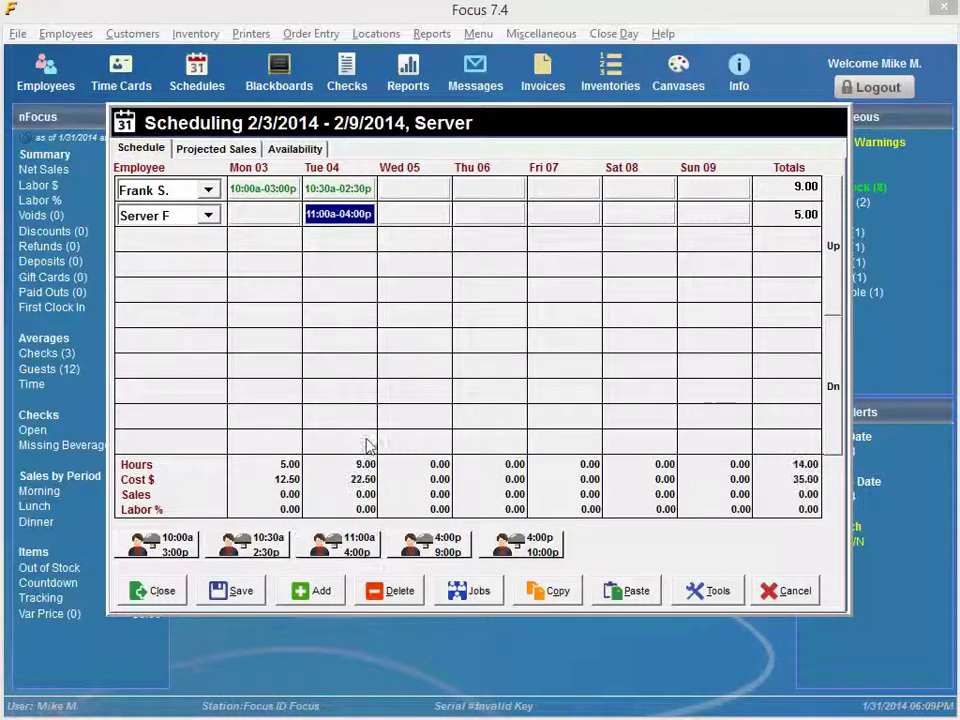
click(486, 215)
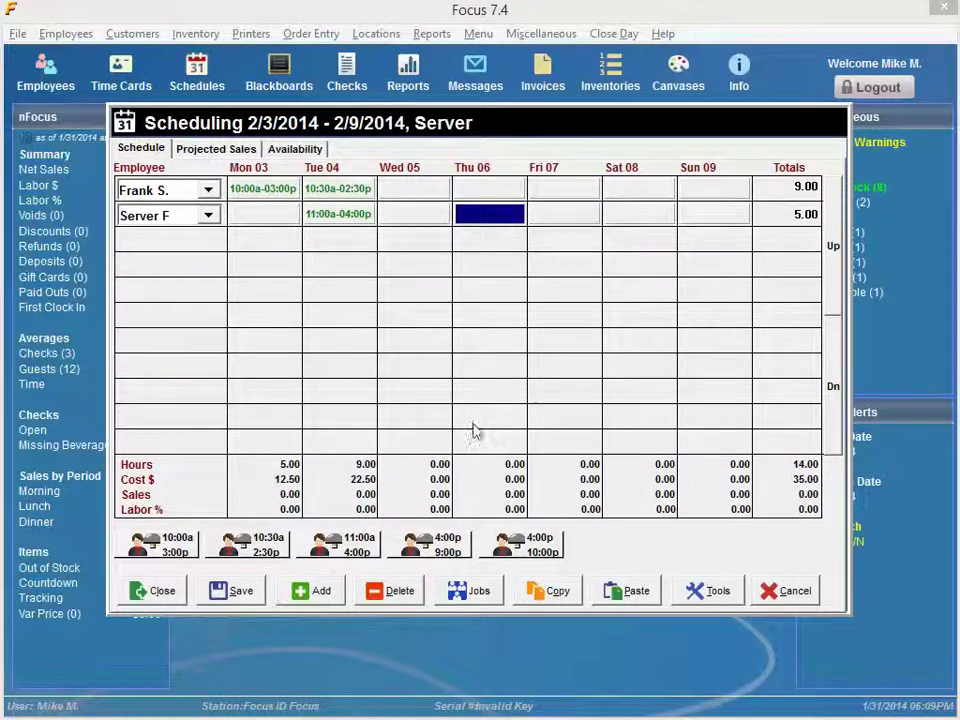
click(528, 545)
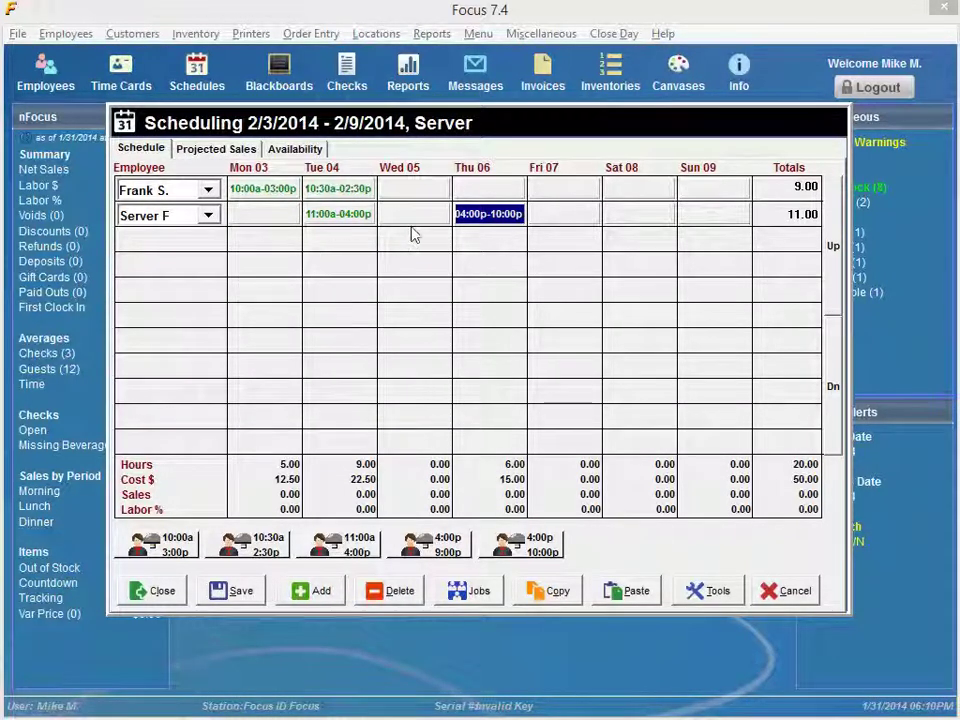
Change the Thursday 4:00p shift's Time Out to 10:30 PM and save it
double_click(476, 218)
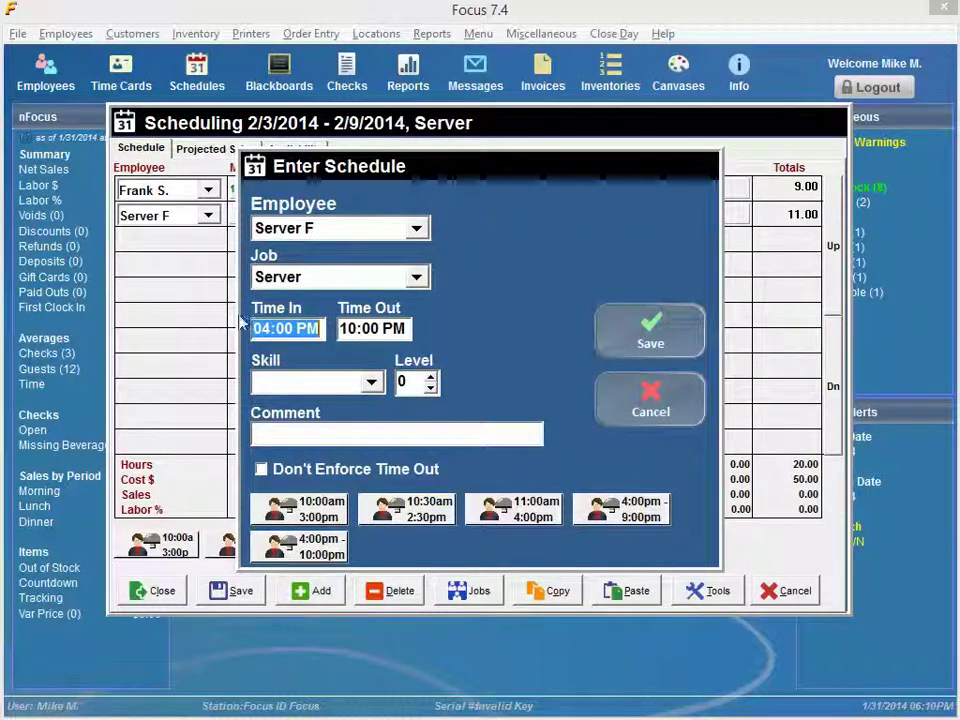
click(378, 330)
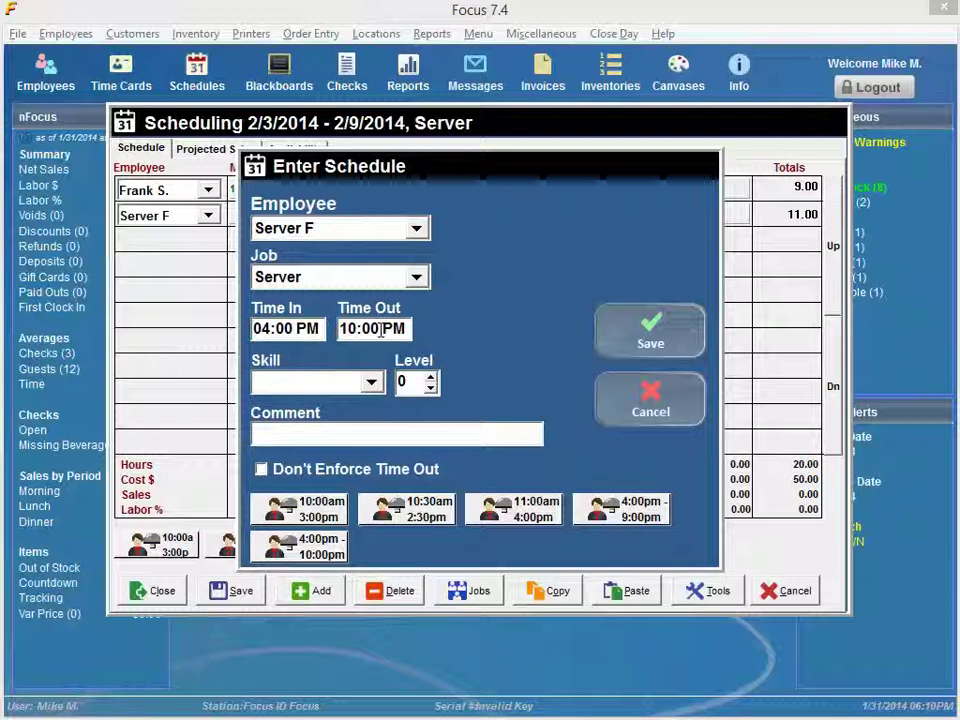
key(BackSpace)
key(BackSpace)
text(30)
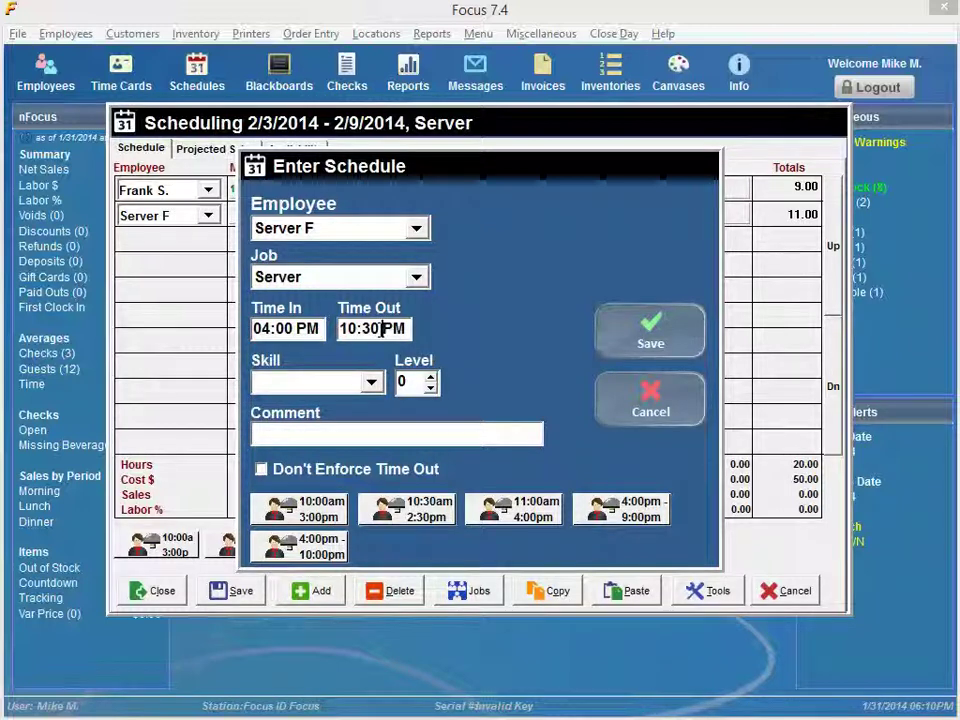
click(677, 347)
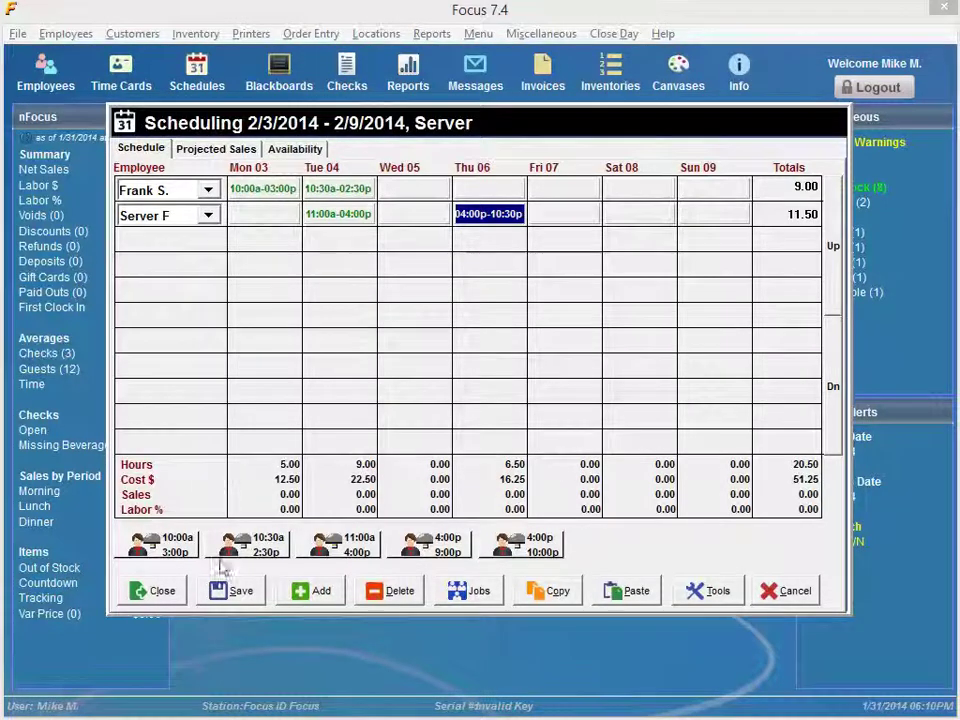
Give the second server a Fri 07 shift from 11:00 AM to 2:30 PM and save it
double_click(576, 224)
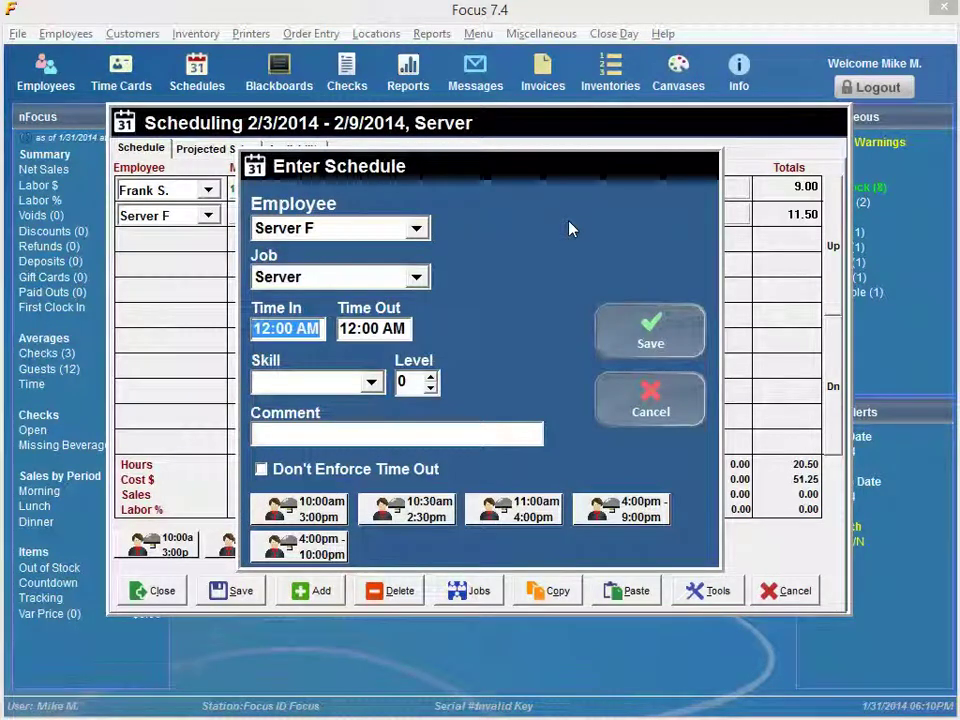
text(11:)
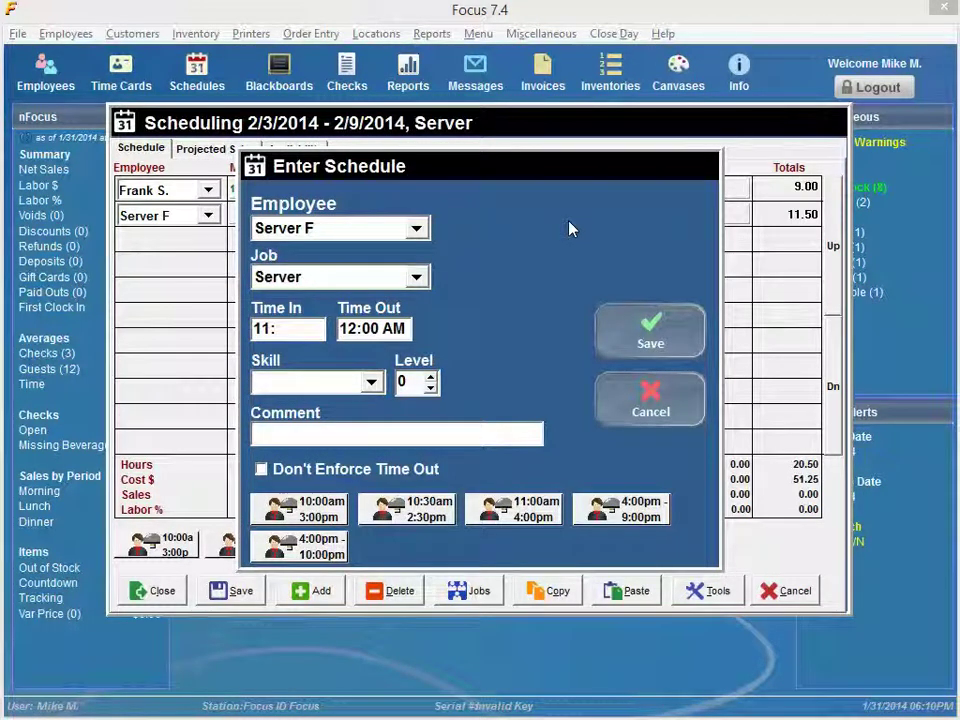
text(00 am)
key(Tab)
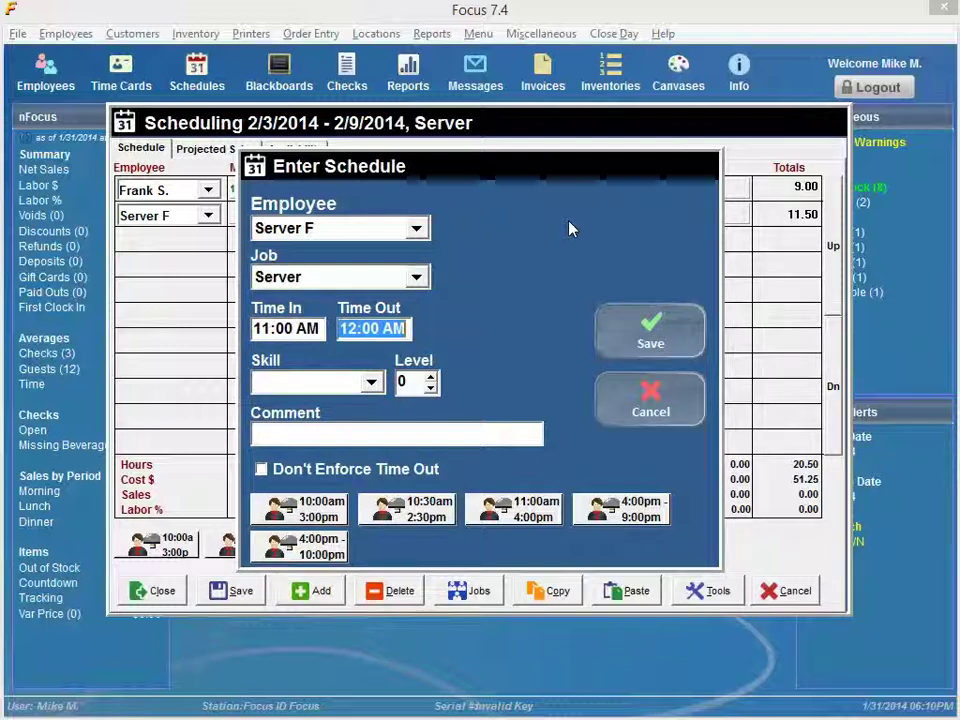
text(2)
text(30 p)
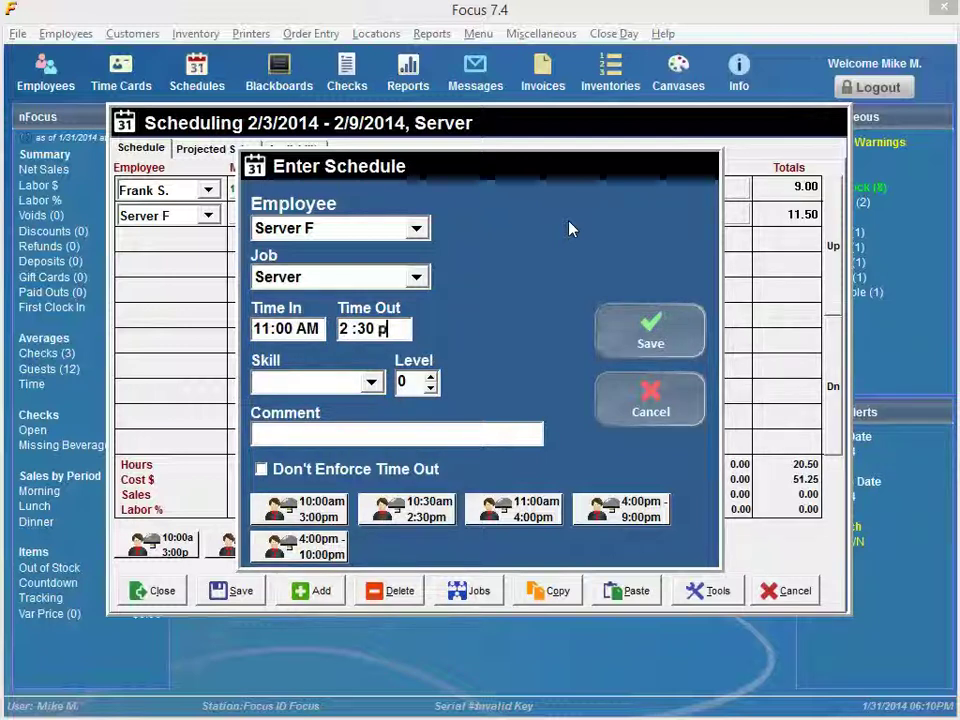
text(m)
key(Tab)
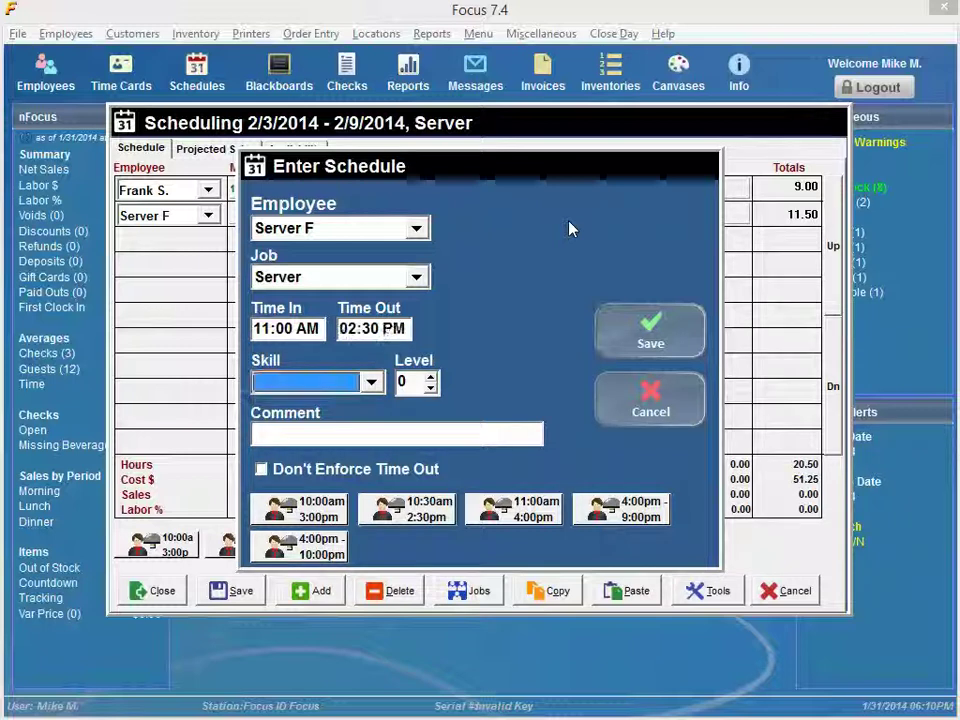
click(624, 343)
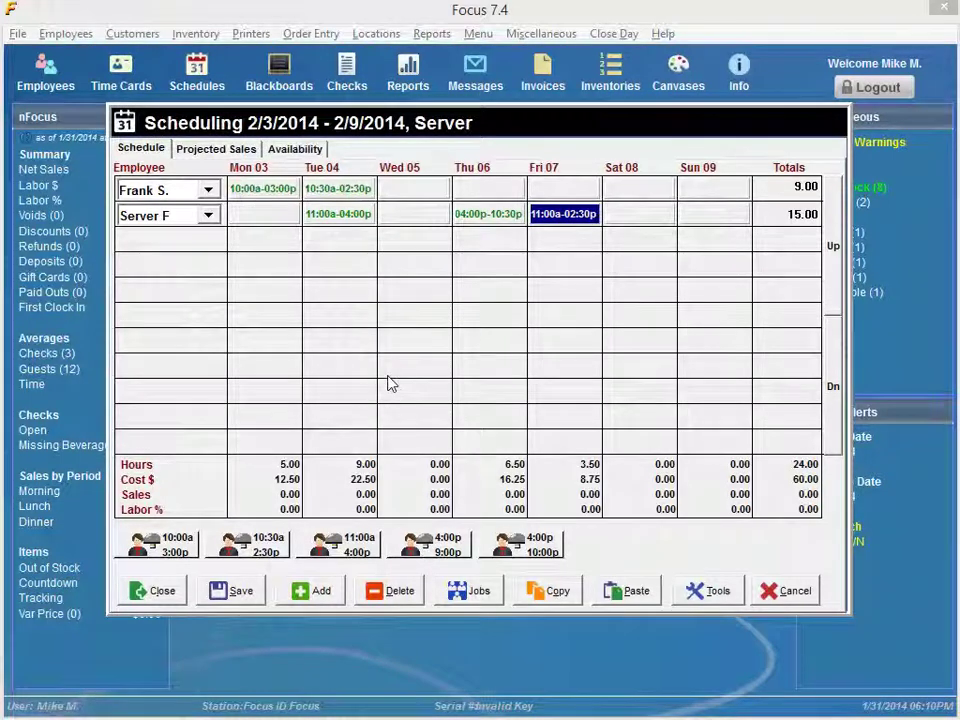
Select all jobs so both bartenders and both servers appear in the Feb 3–9 schedule
click(474, 594)
click(592, 205)
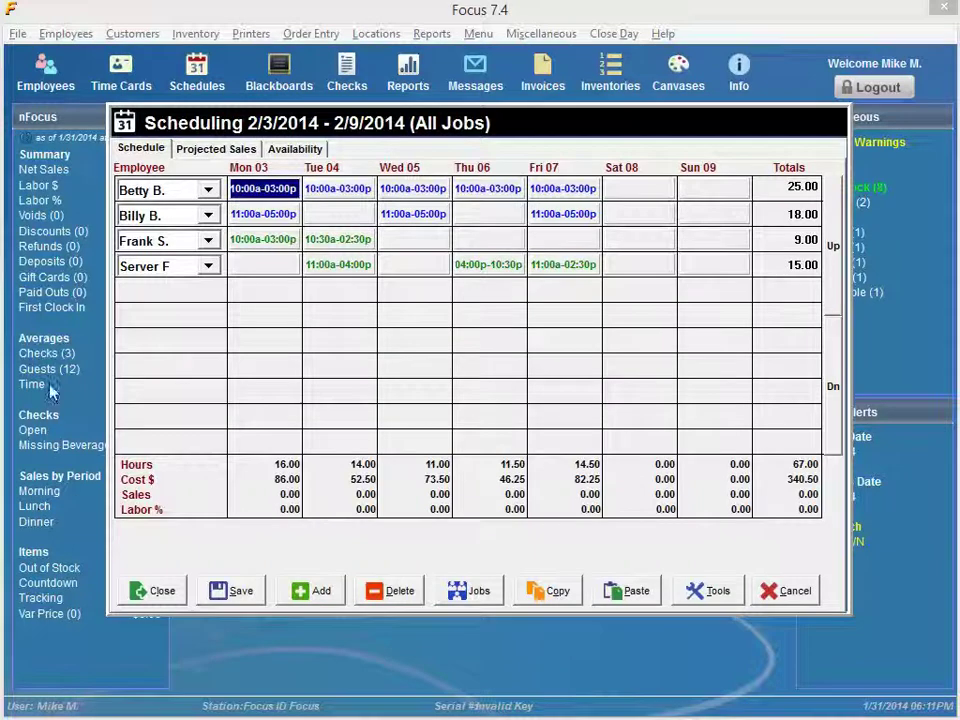
Load the week's projected sales from file with a start date of 01/20/2014
click(237, 152)
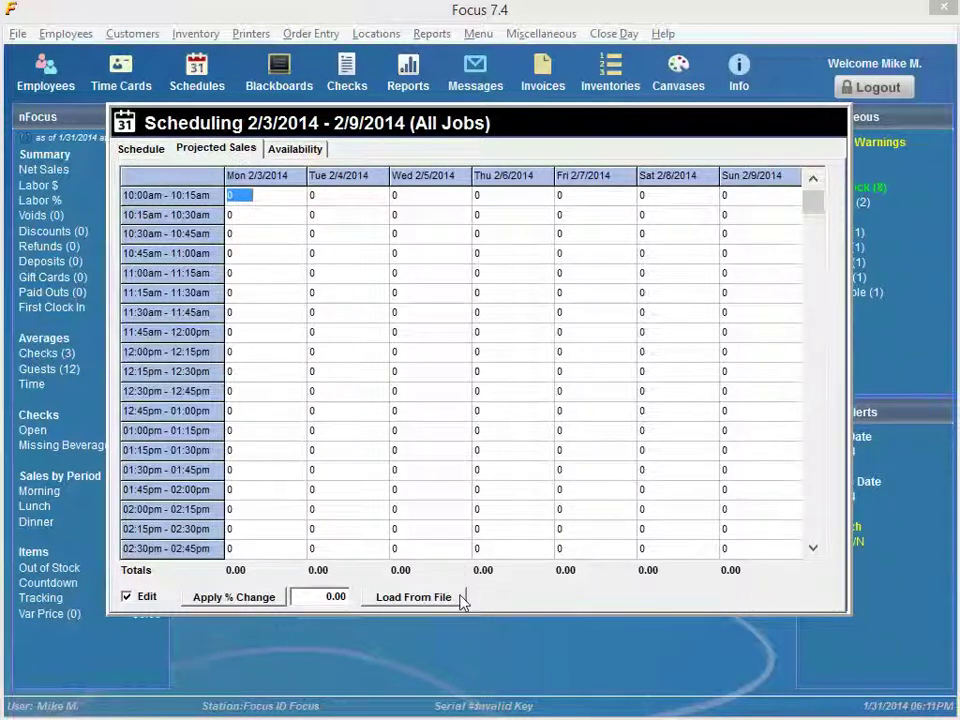
click(400, 597)
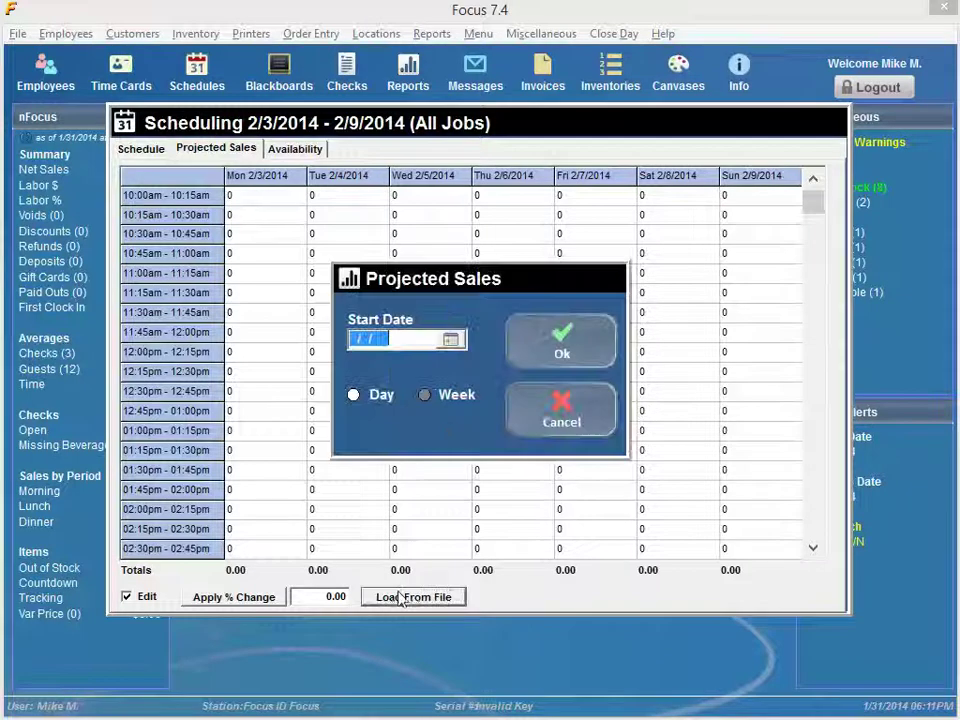
click(451, 341)
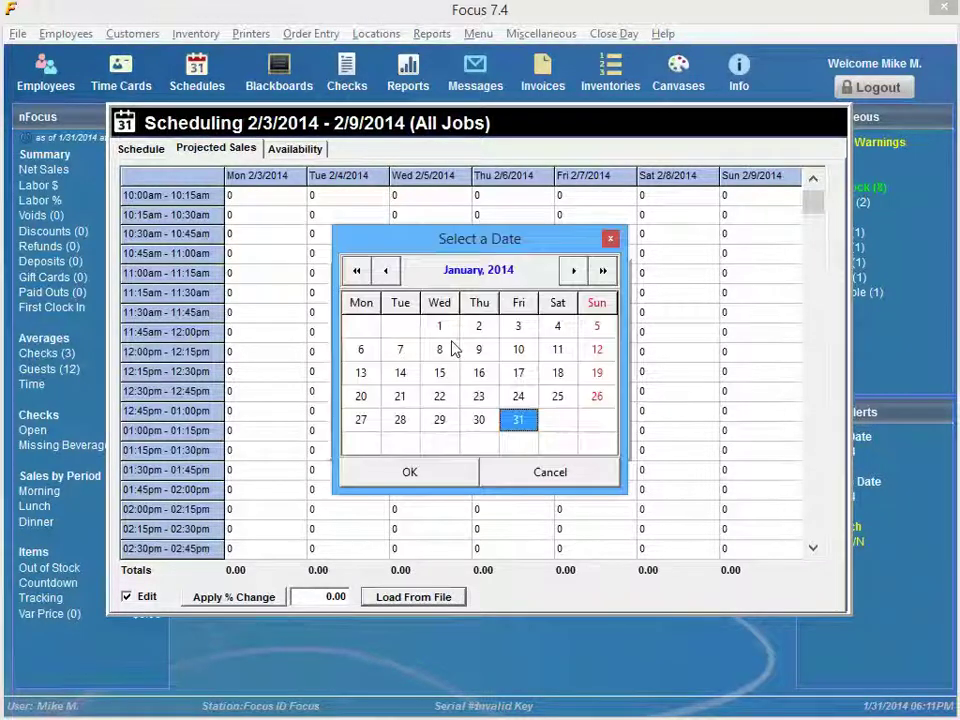
click(359, 397)
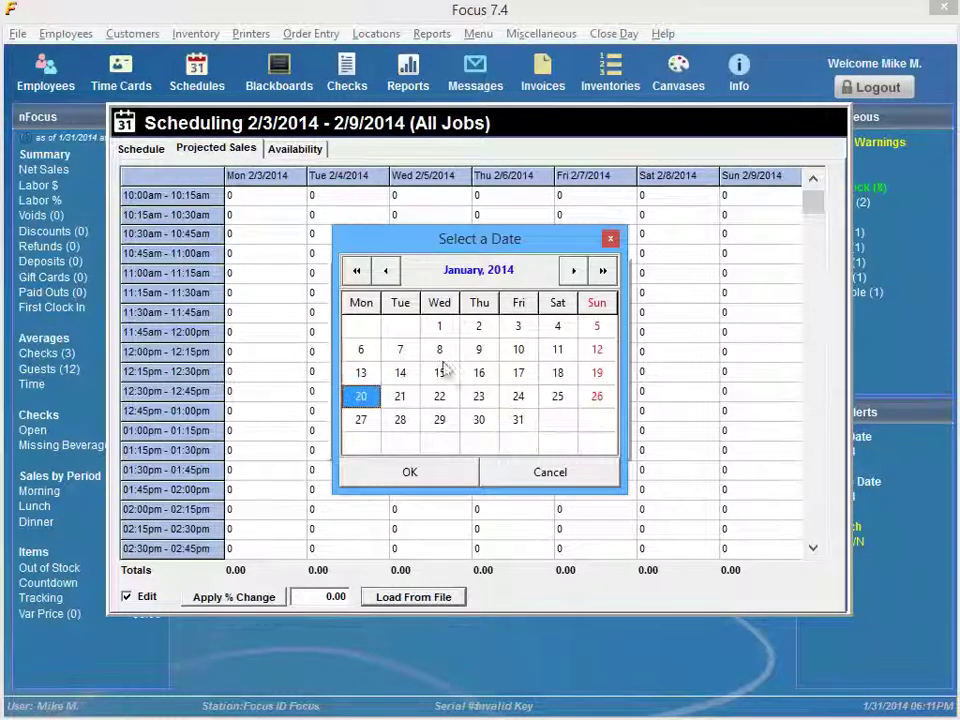
click(410, 472)
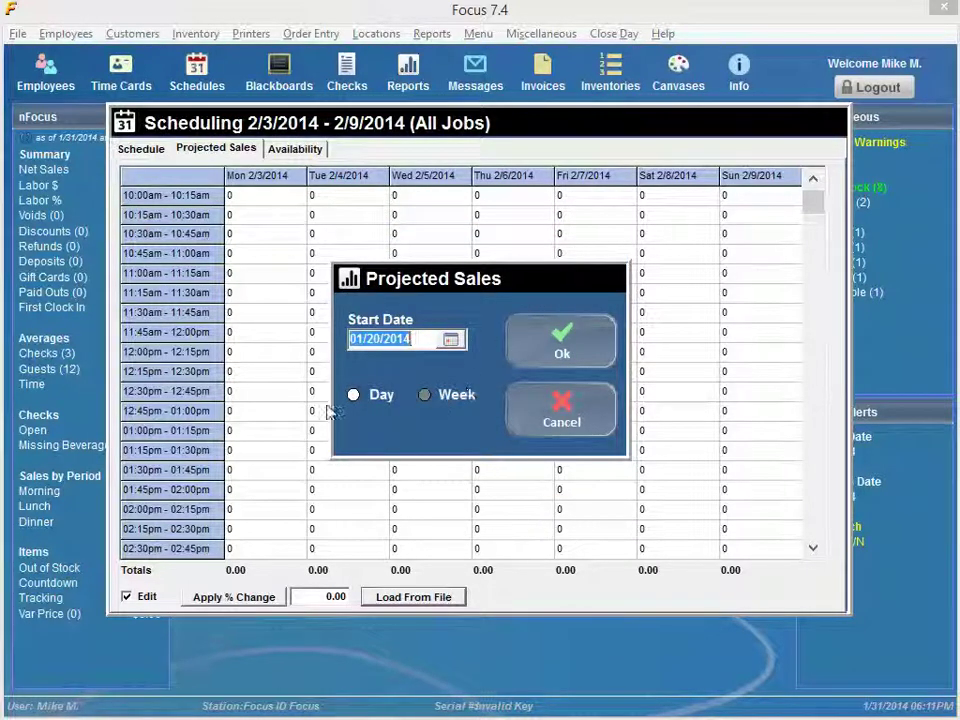
click(566, 342)
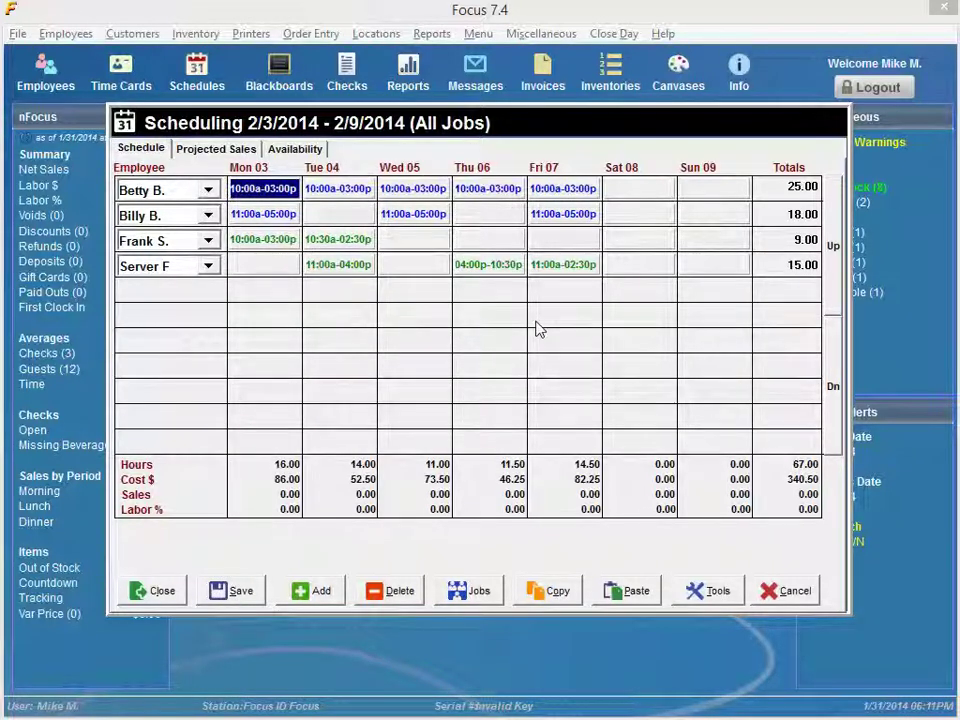
Close the Scheduling window to return to the back-office dashboard
click(140, 591)
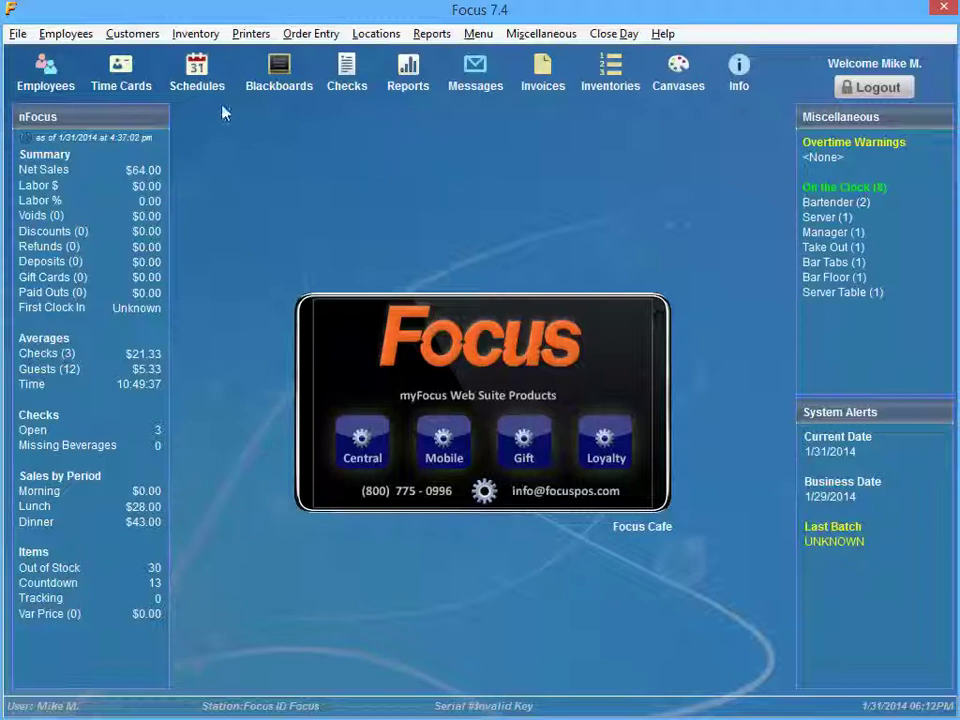
Start a new schedule with start date 02/10/2014 and end date 02/16/2014
click(204, 80)
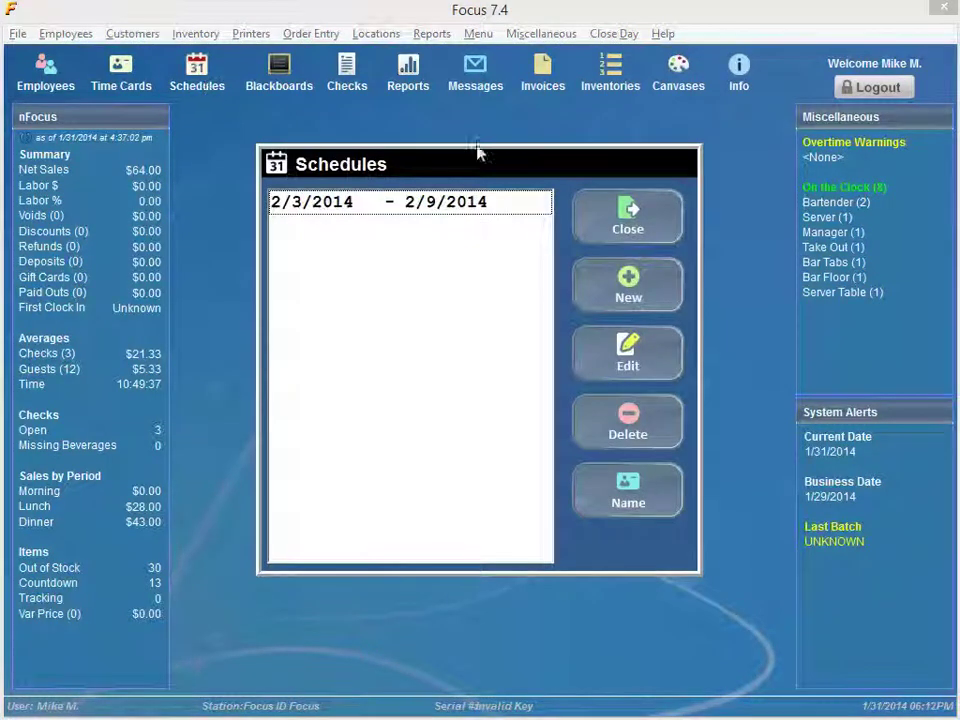
click(656, 285)
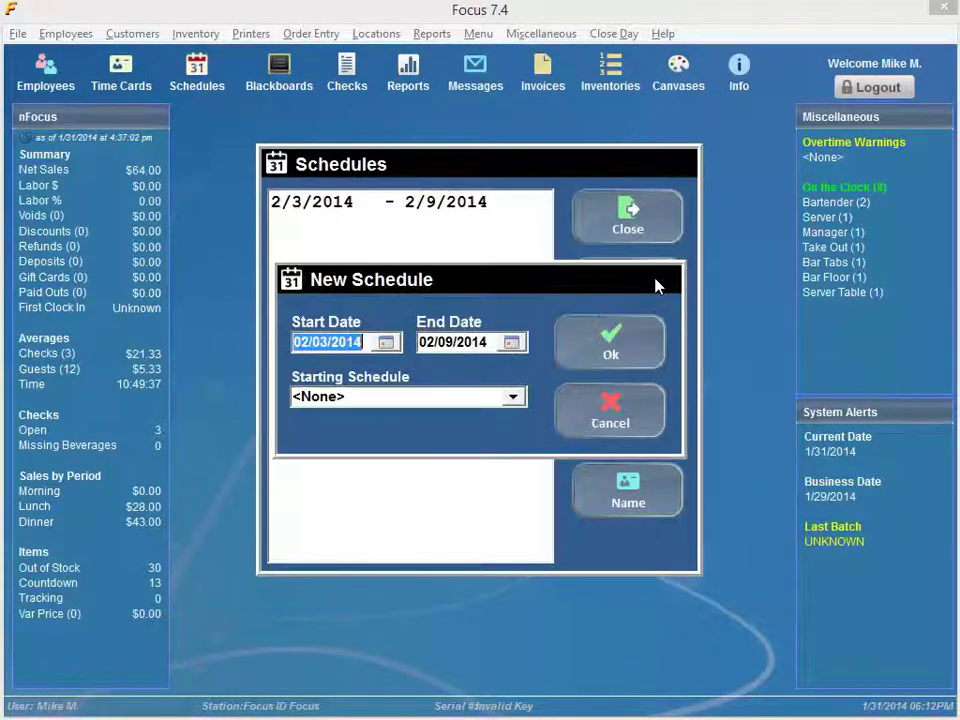
click(386, 342)
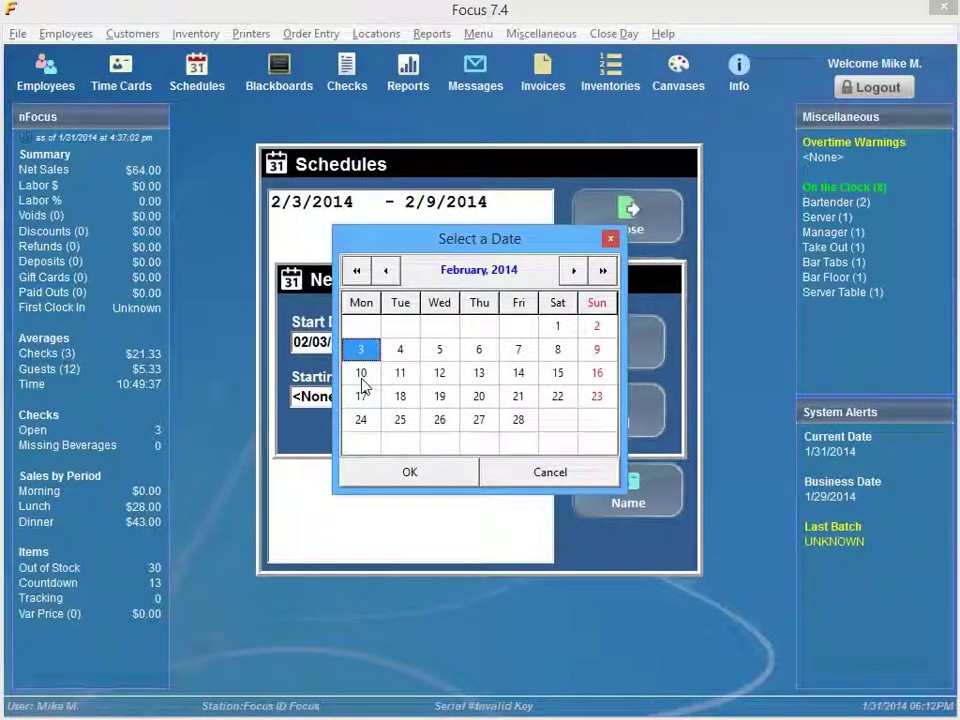
click(361, 373)
click(388, 476)
click(514, 342)
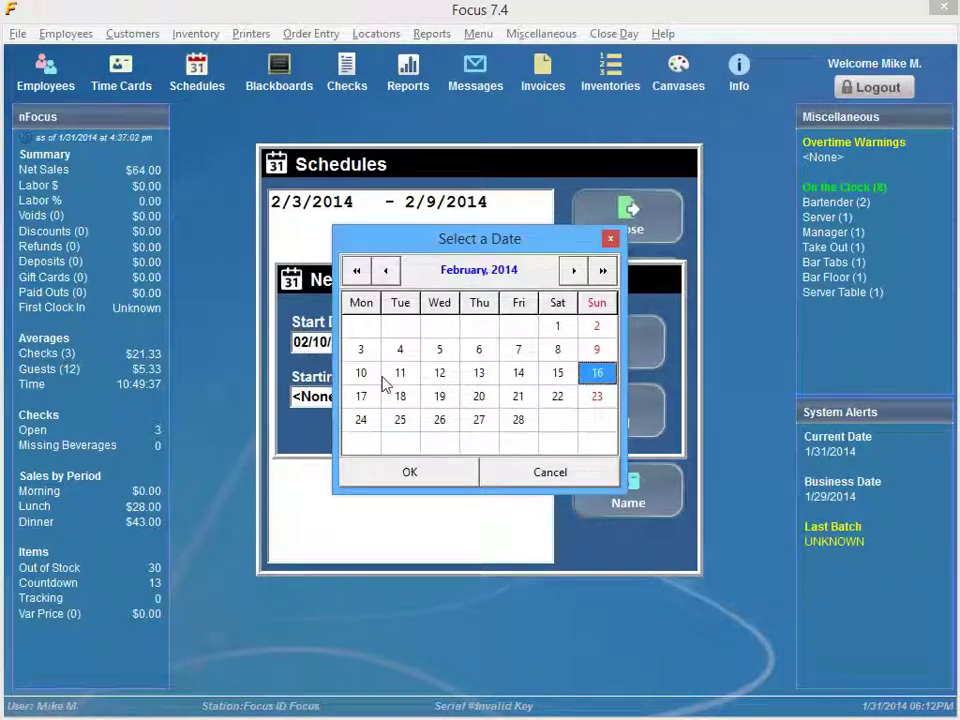
click(380, 472)
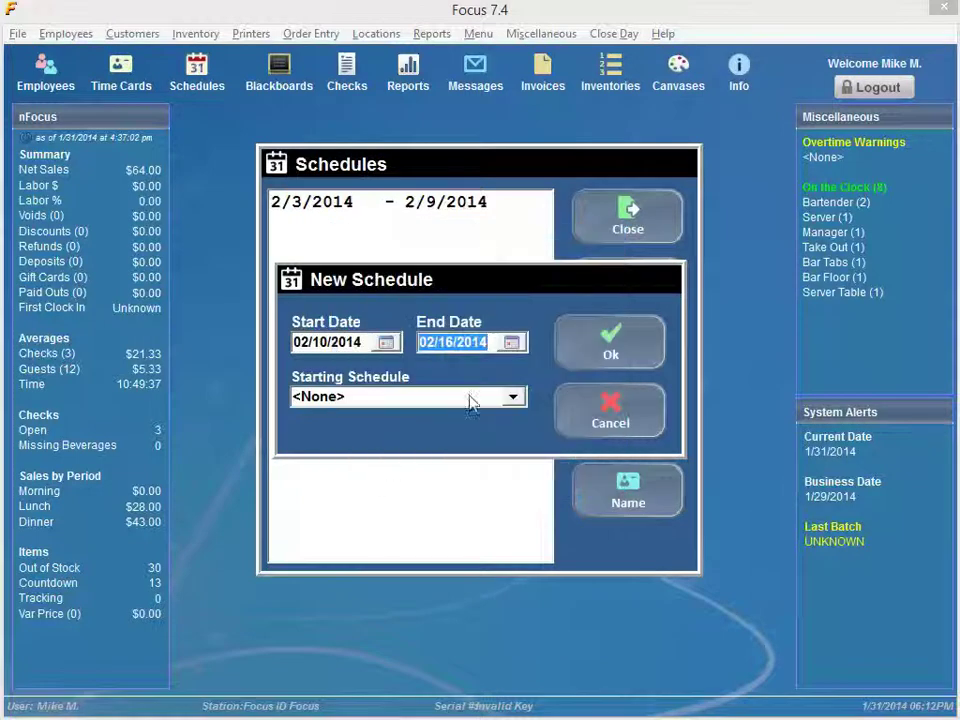
Base the new schedule on 2/3/2014 - 2/9/2014 and keep all jobs
click(341, 399)
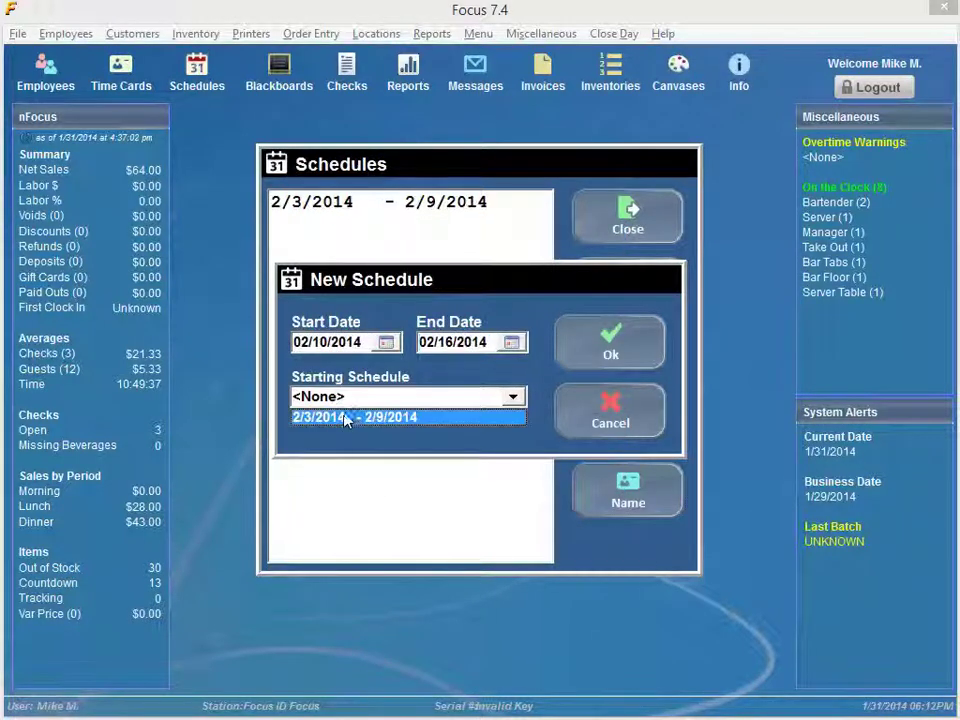
click(345, 418)
click(612, 345)
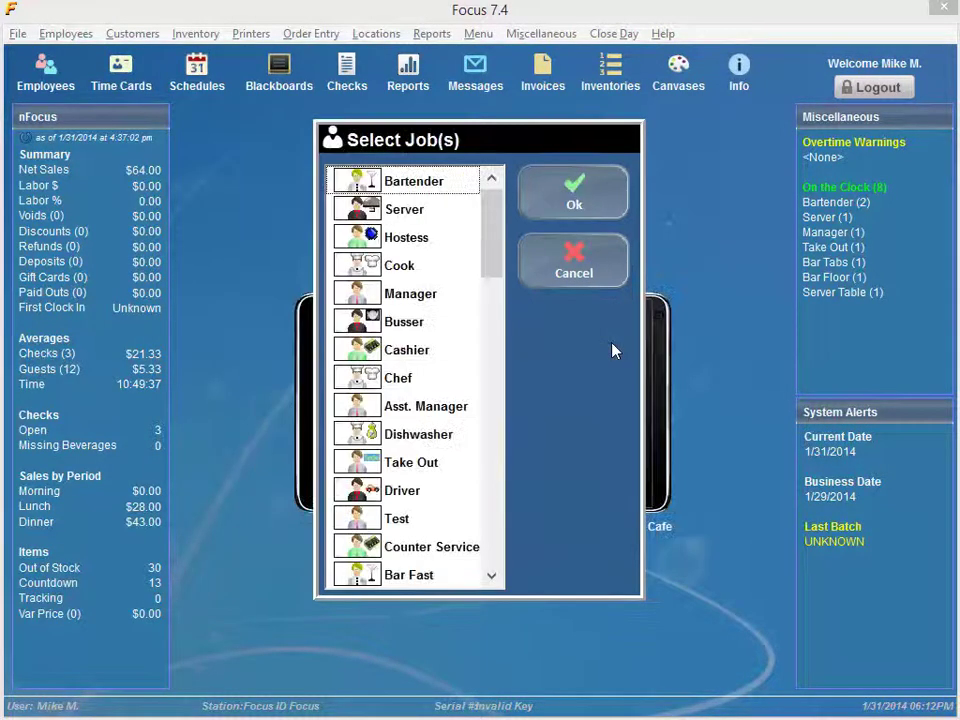
click(577, 198)
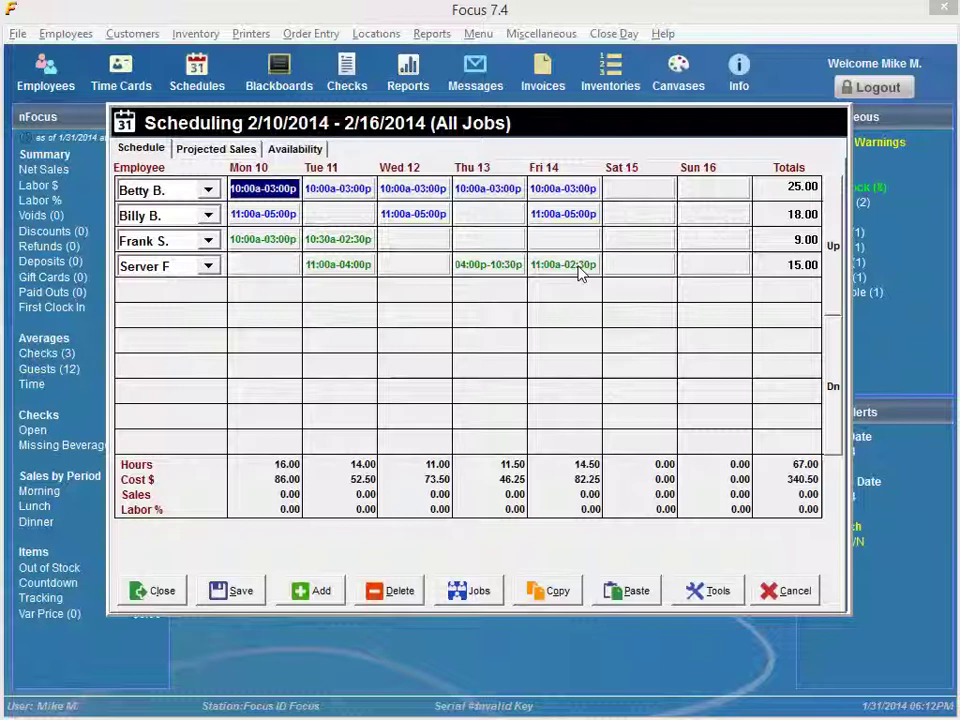
double_click(495, 190)
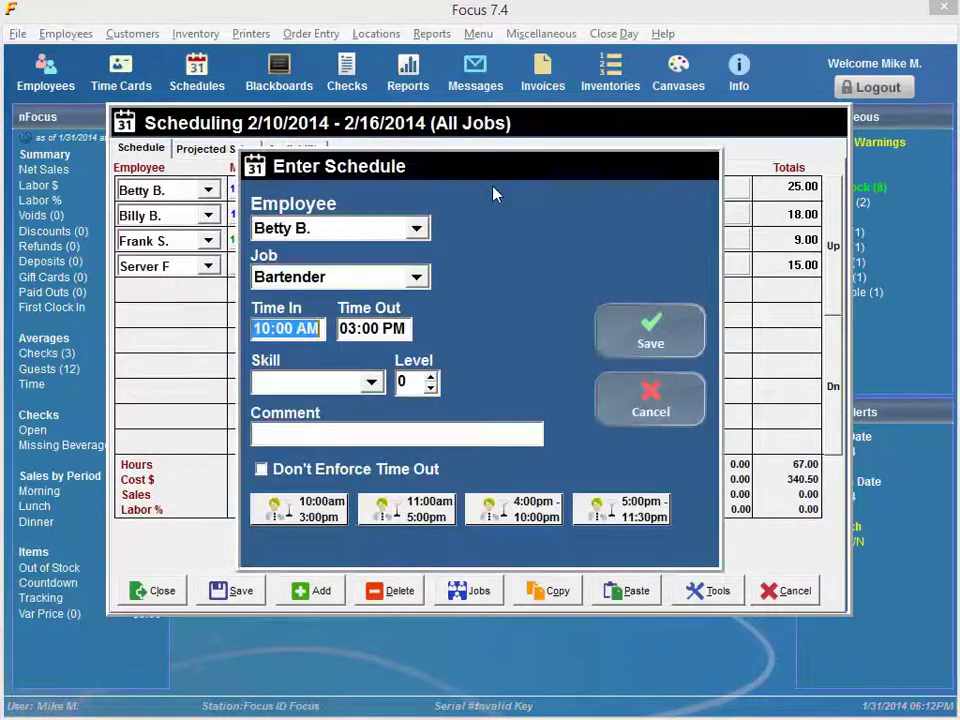
click(354, 330)
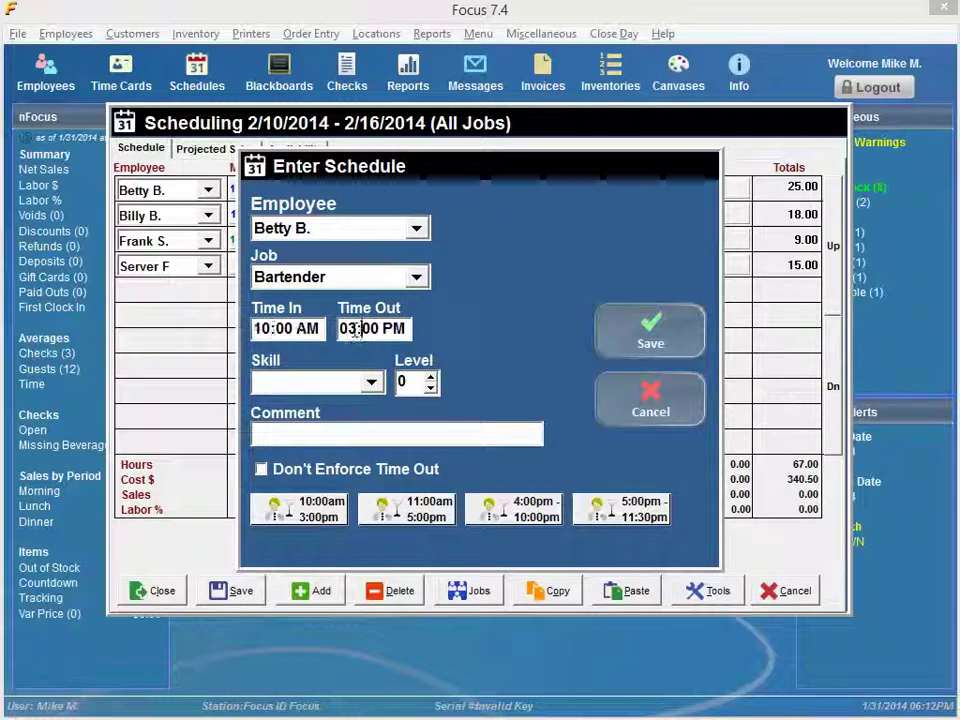
key(BackSpace)
text(4)
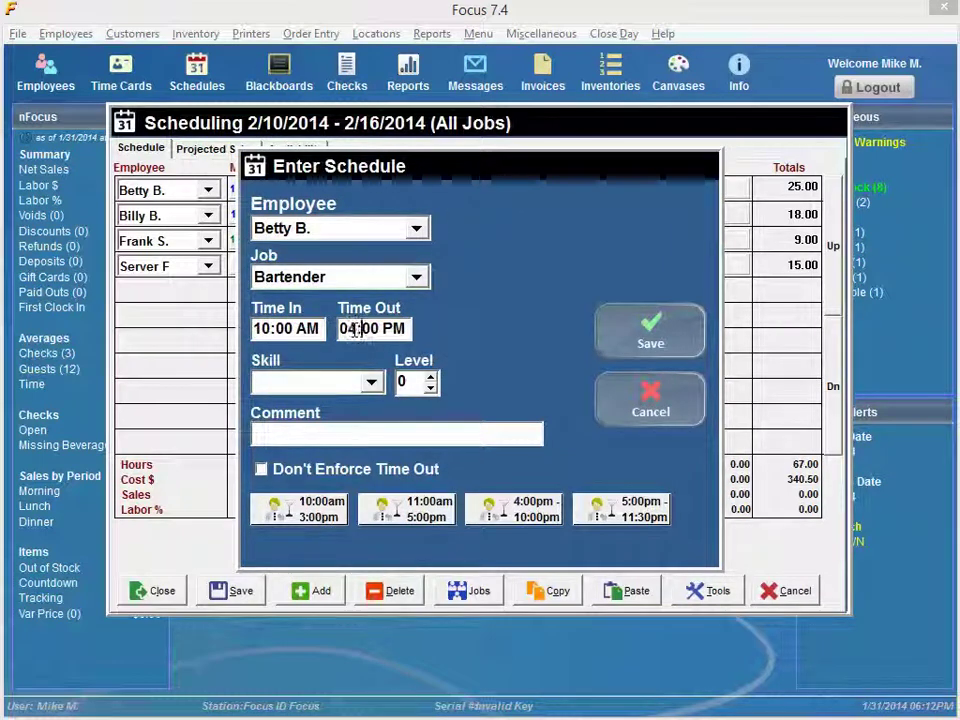
click(658, 339)
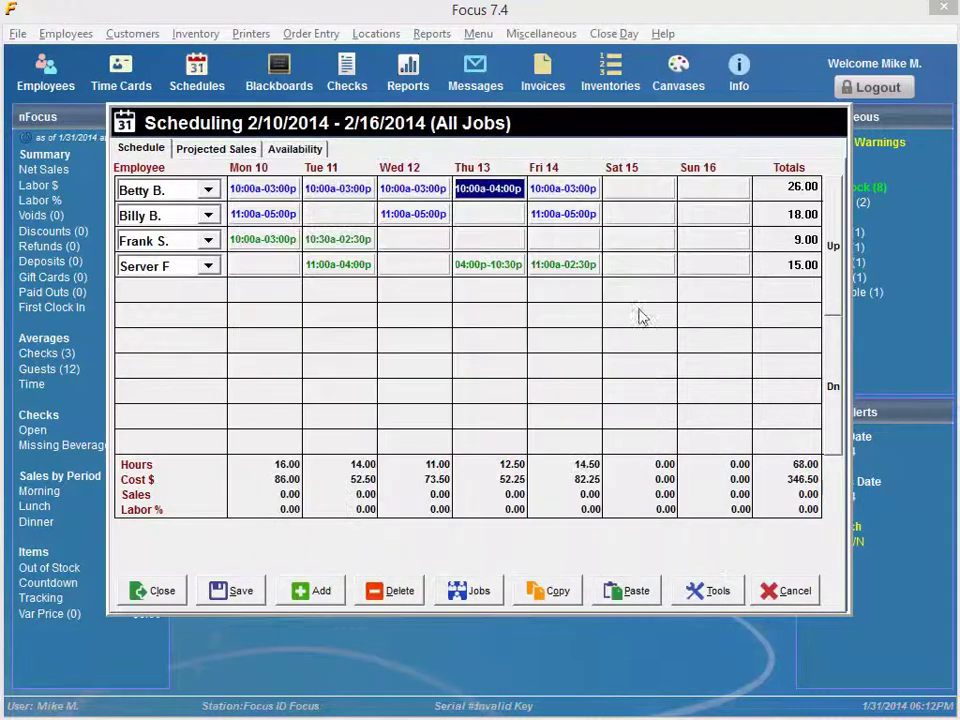
click(575, 268)
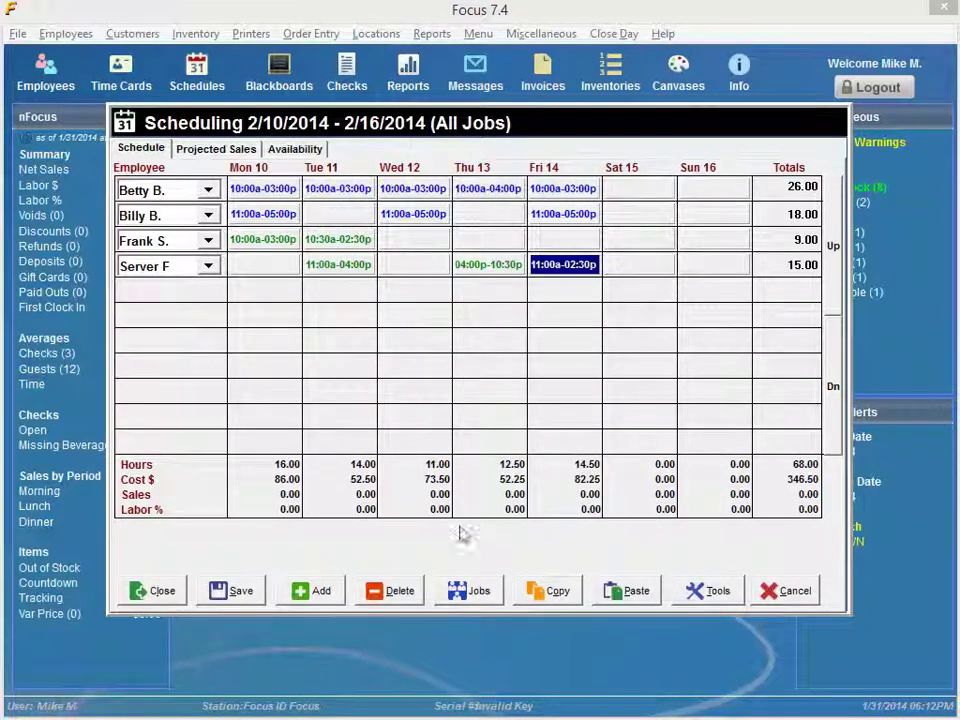
click(400, 592)
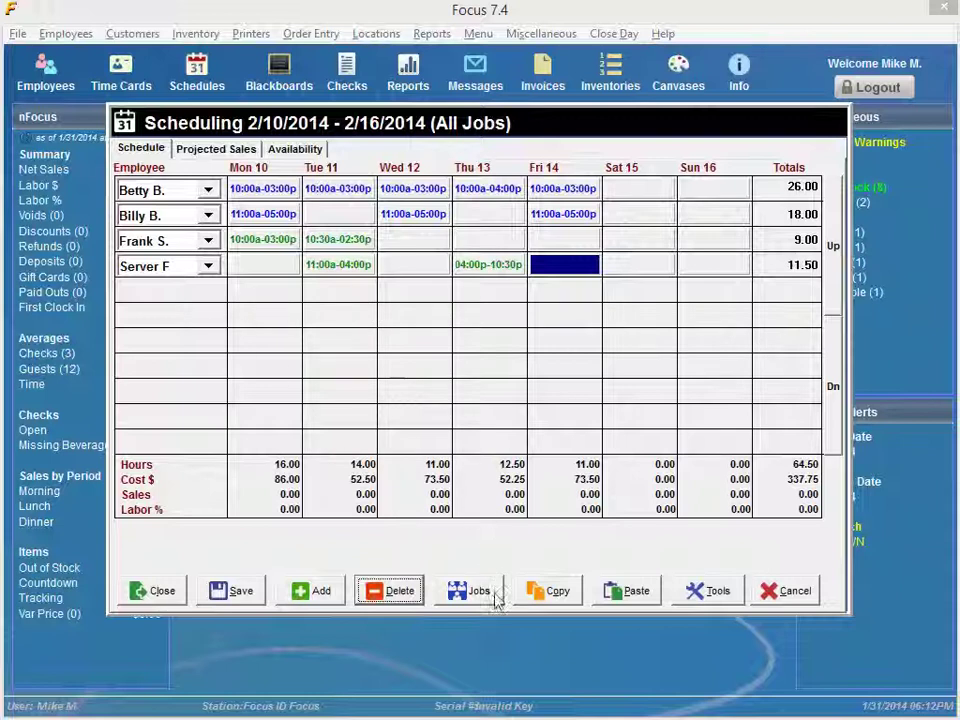
Filter the Feb 10–16 schedule to show only the Server job
click(311, 592)
click(207, 291)
scroll(204, 296, down, 4)
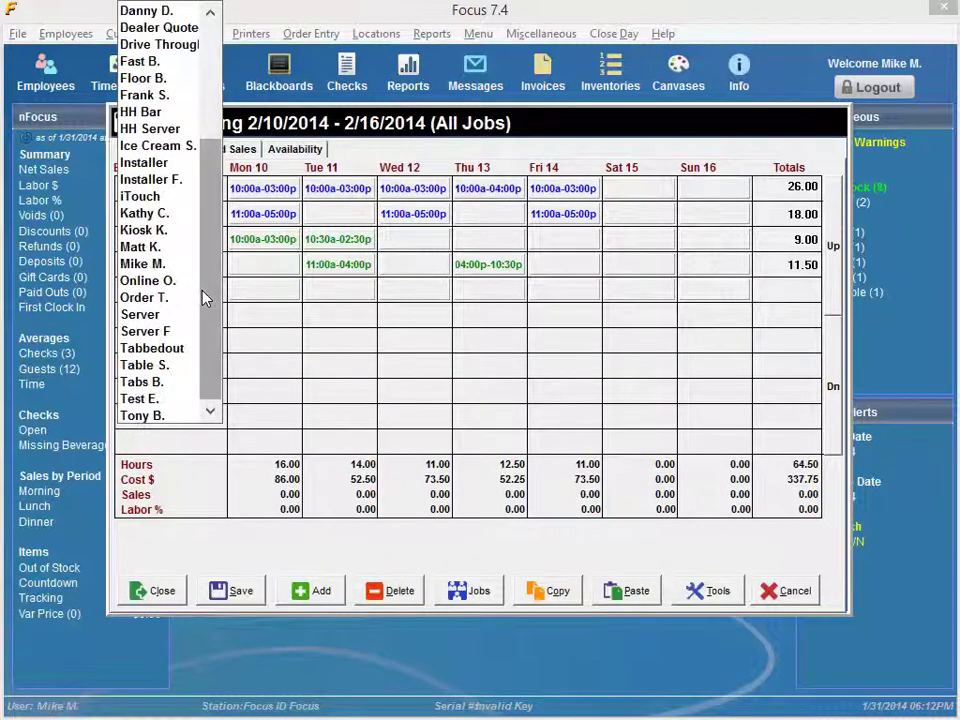
click(258, 322)
click(470, 592)
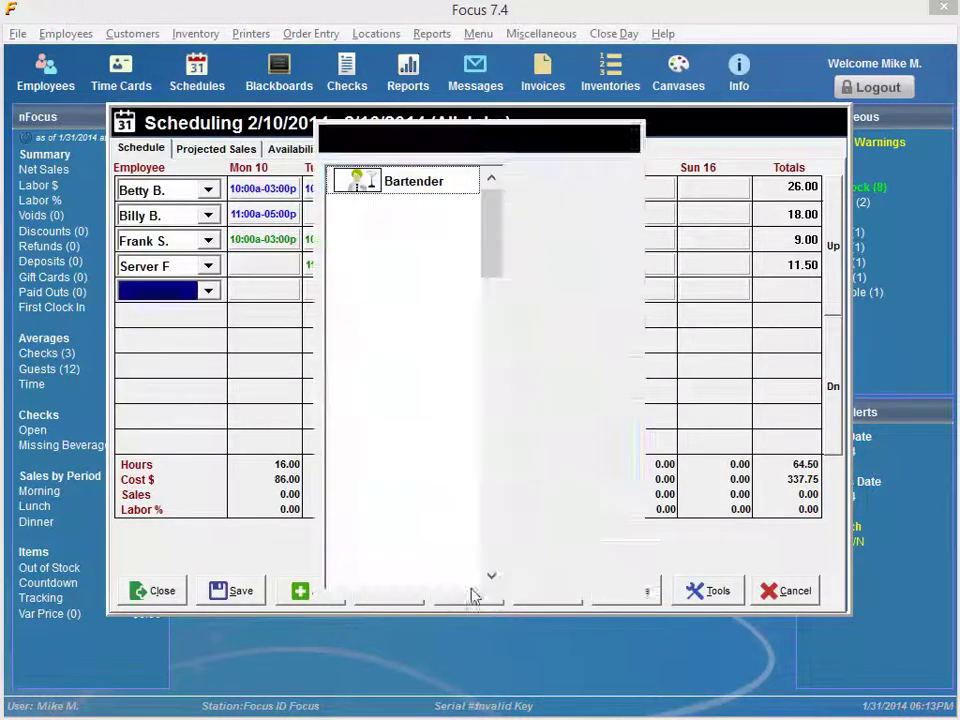
click(480, 212)
click(572, 198)
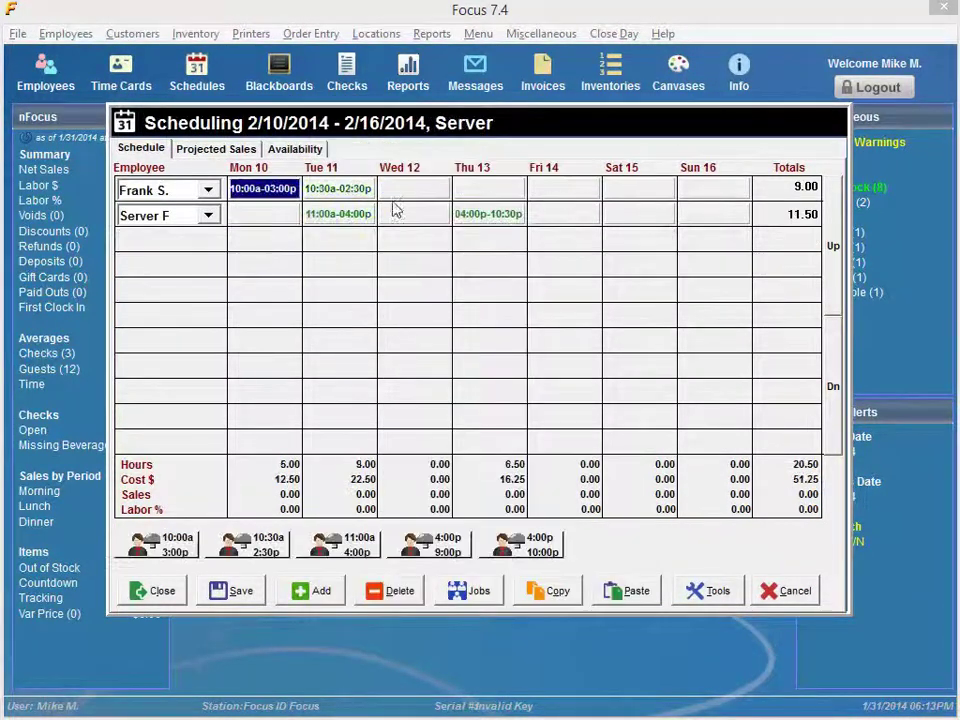
Add a Server row with Wed 12 11:00a–04:00p, Fri 14 04:00p–09:00p and Sat 15 04:00p–10:00p shifts
click(316, 591)
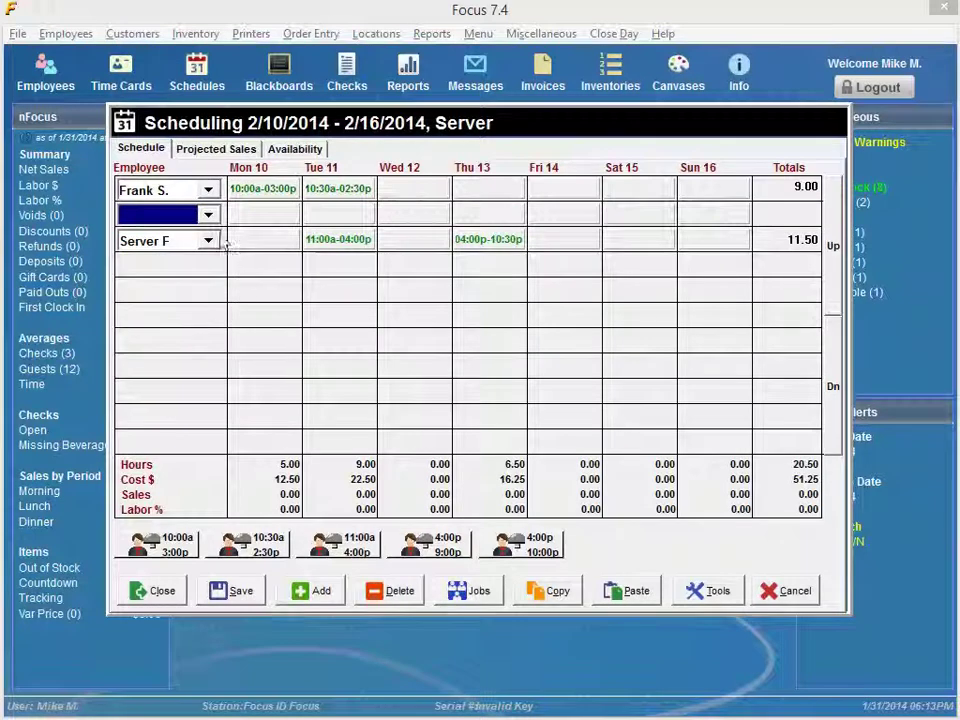
click(209, 217)
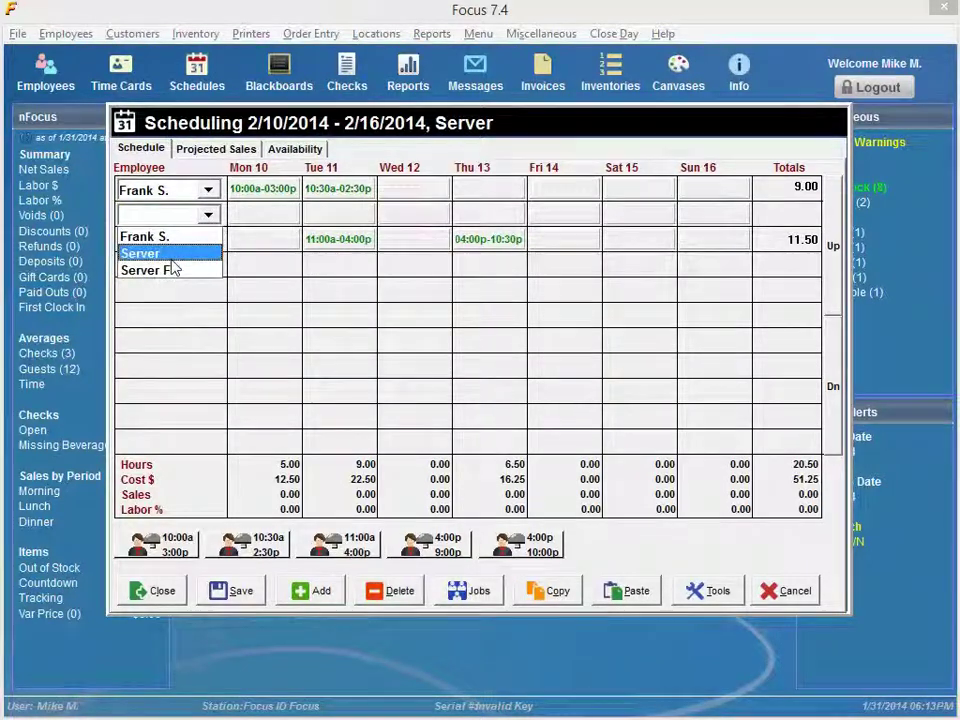
click(171, 261)
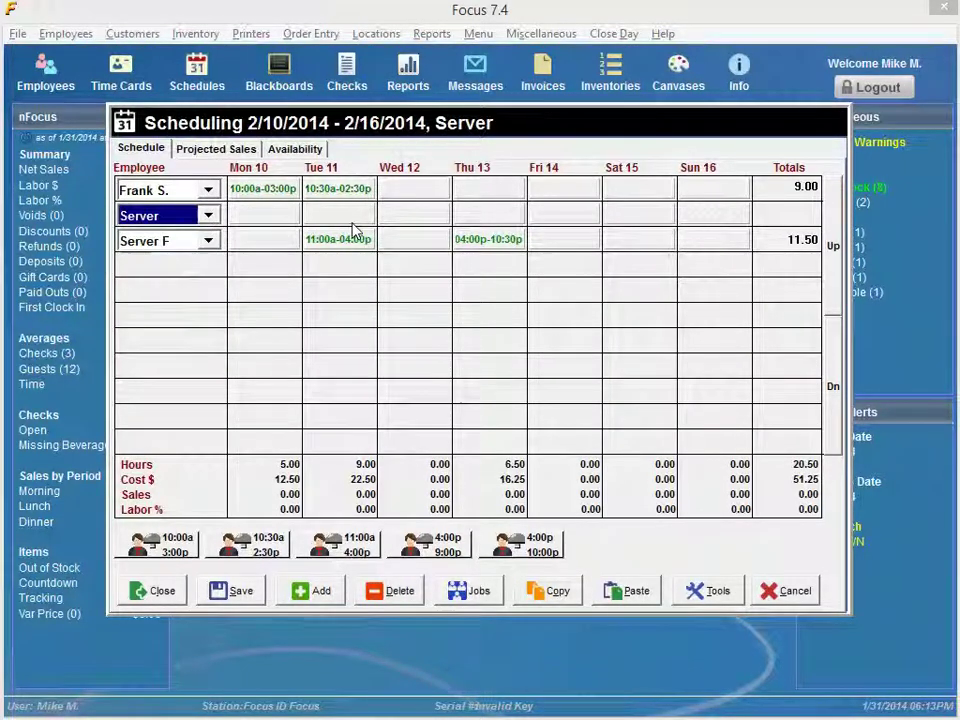
click(398, 220)
click(342, 545)
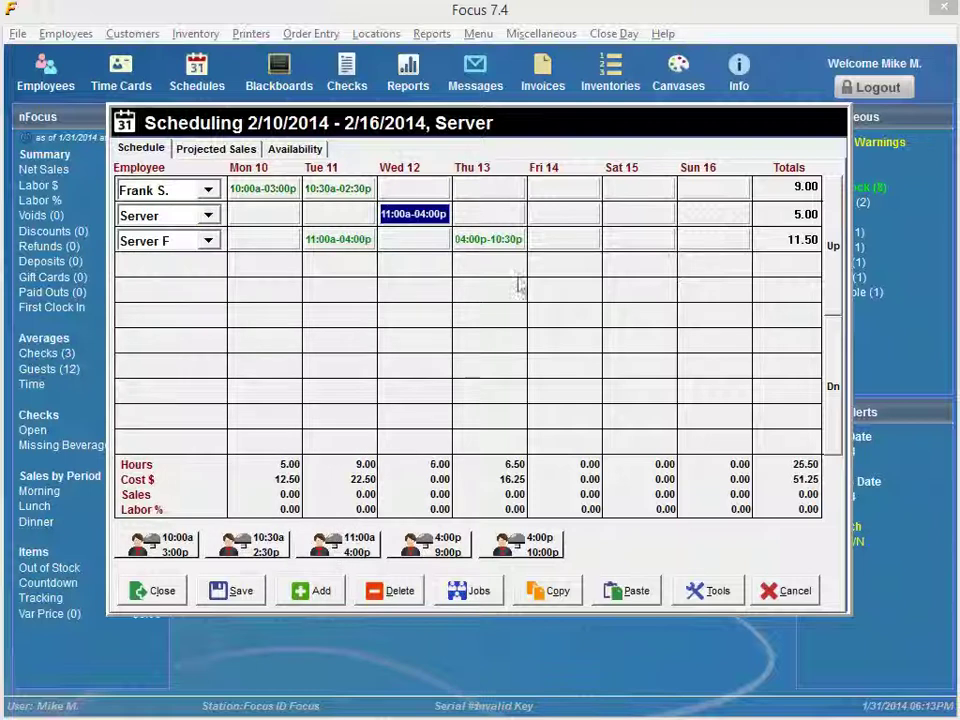
click(563, 214)
click(432, 545)
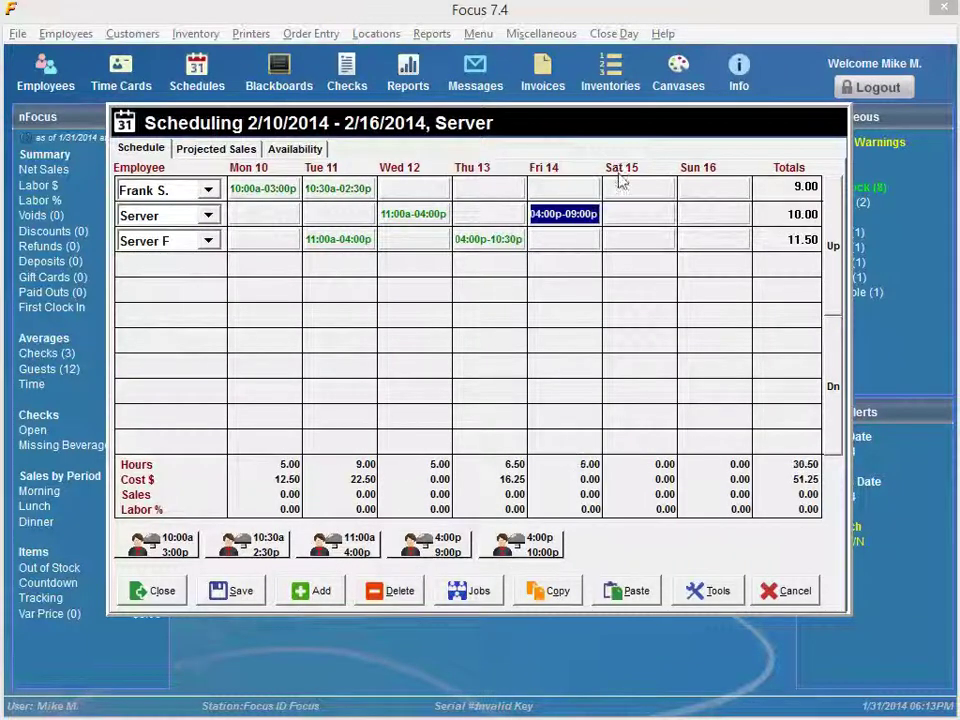
click(627, 213)
click(529, 545)
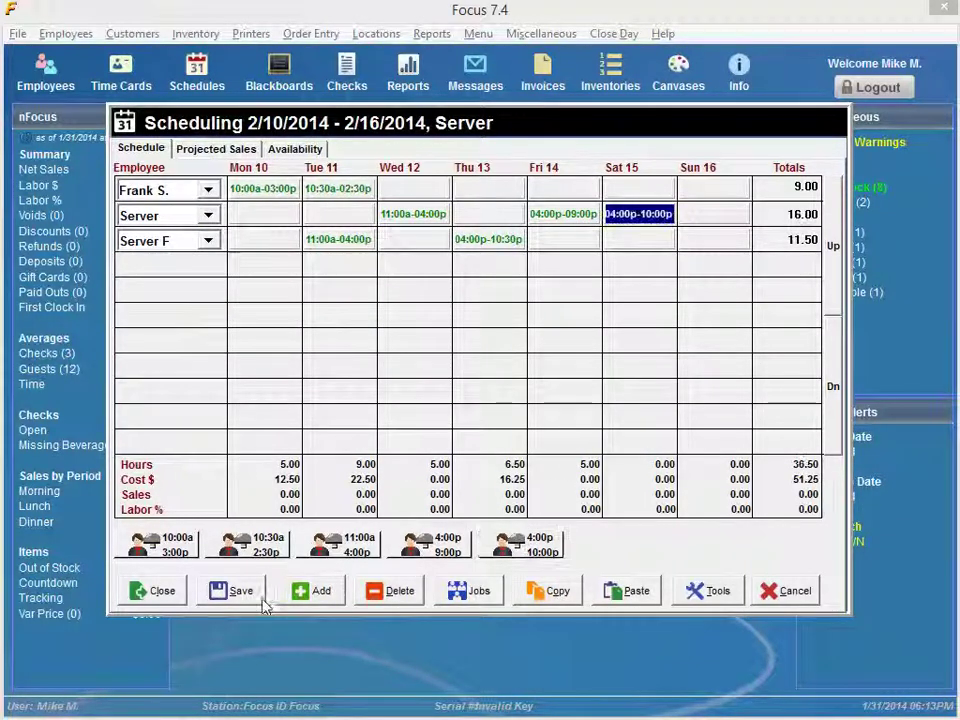